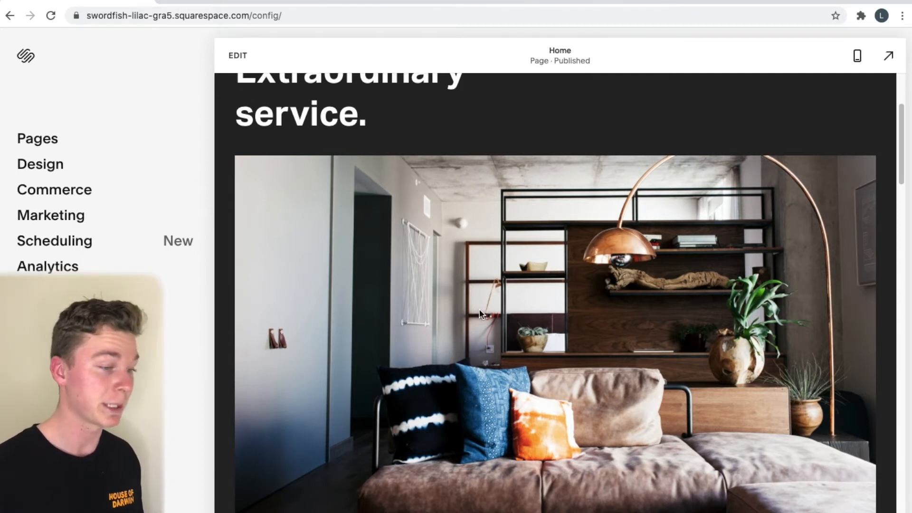
Add a Store page to Main Navigation and rename it from 'Store 2' to 'Shop'
scroll(480, 311, "down", 1)
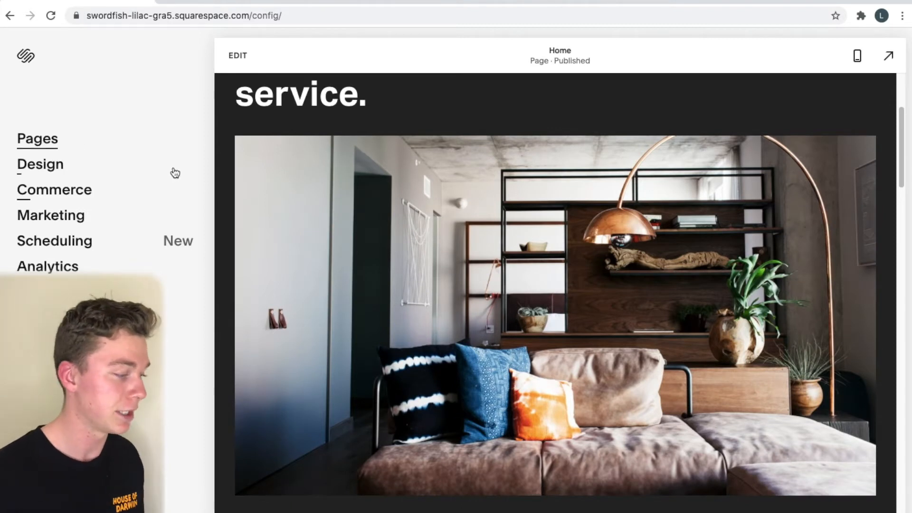
left_click(52, 139)
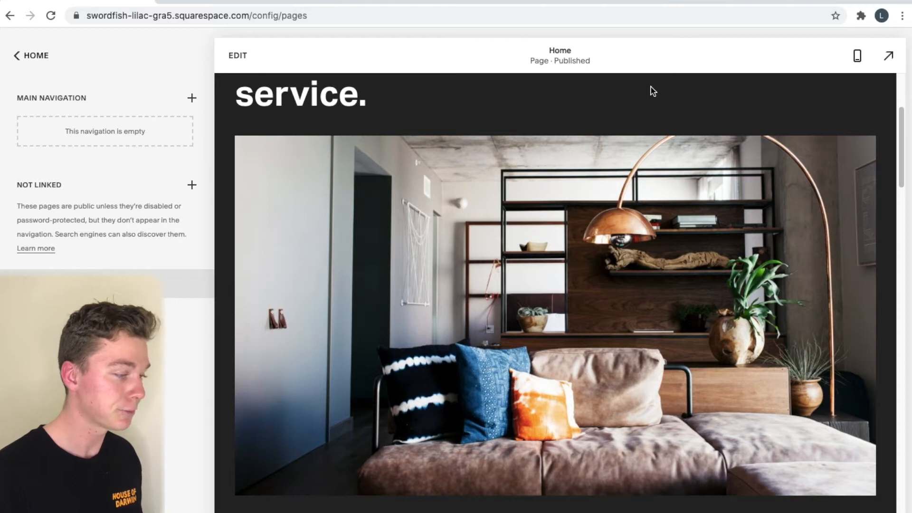
scroll(652, 89, "up", 4)
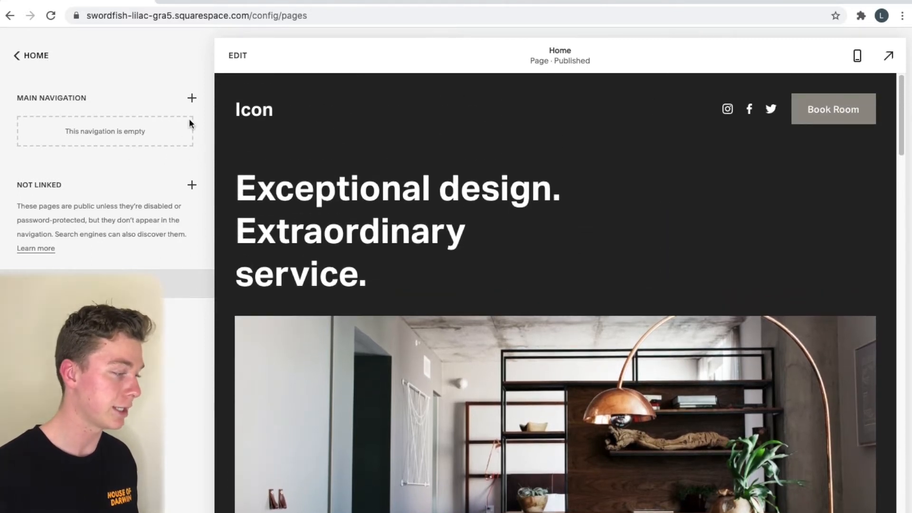
left_click(192, 98)
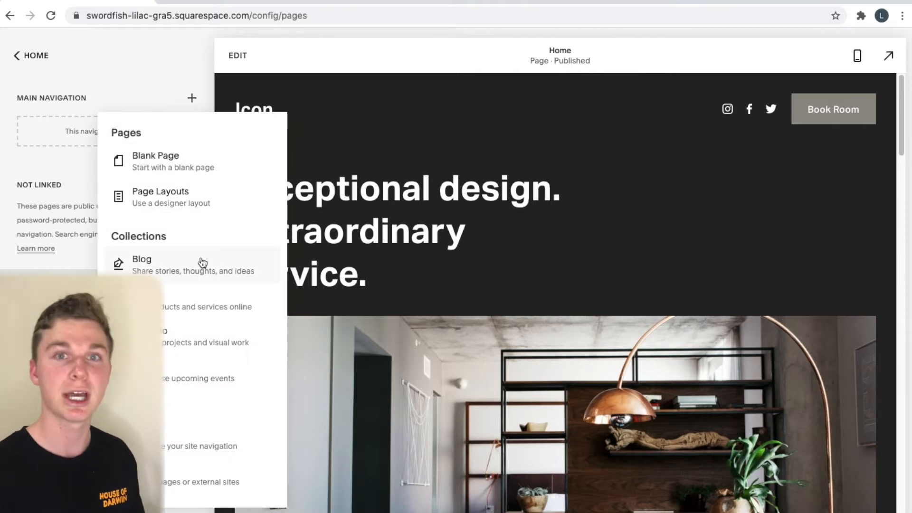
left_click(221, 318)
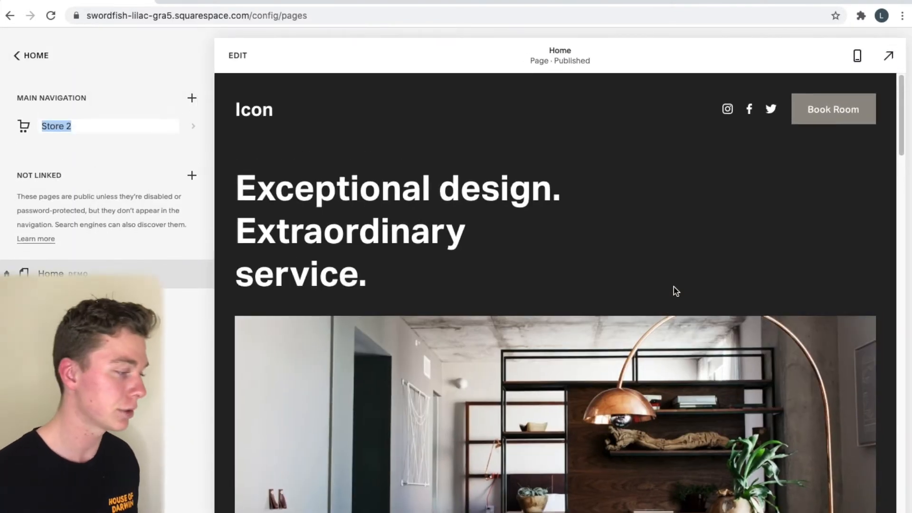
type("Shop")
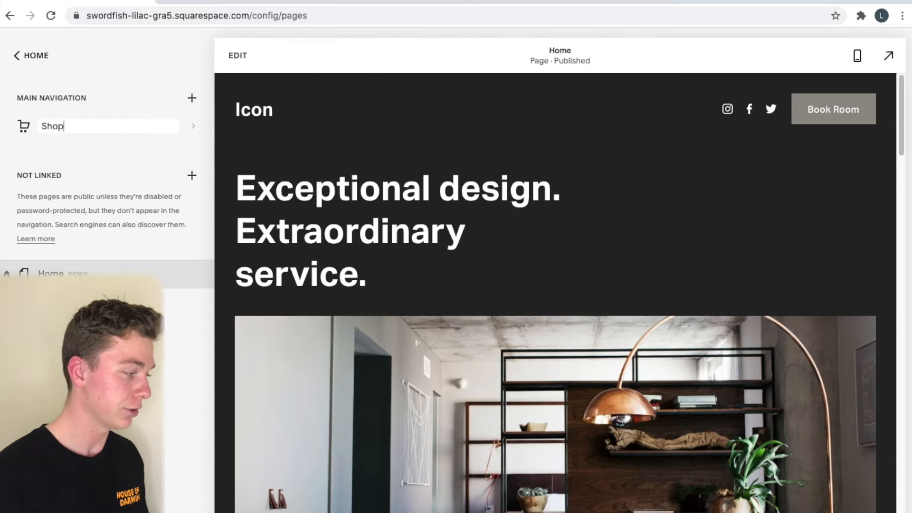
key("Return")
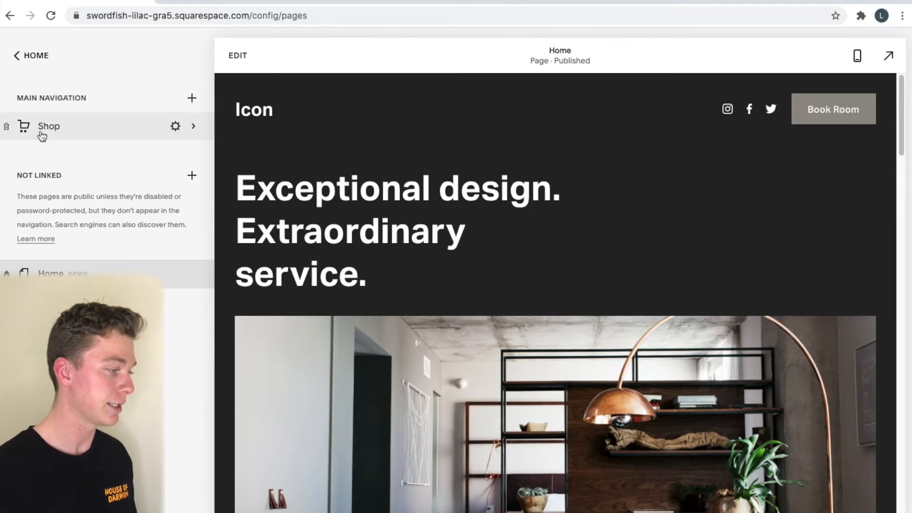
left_click(41, 133)
Show All products in the Shop and bring up the Physical/Digital/Service/Gift Card product chooser
left_click(61, 131)
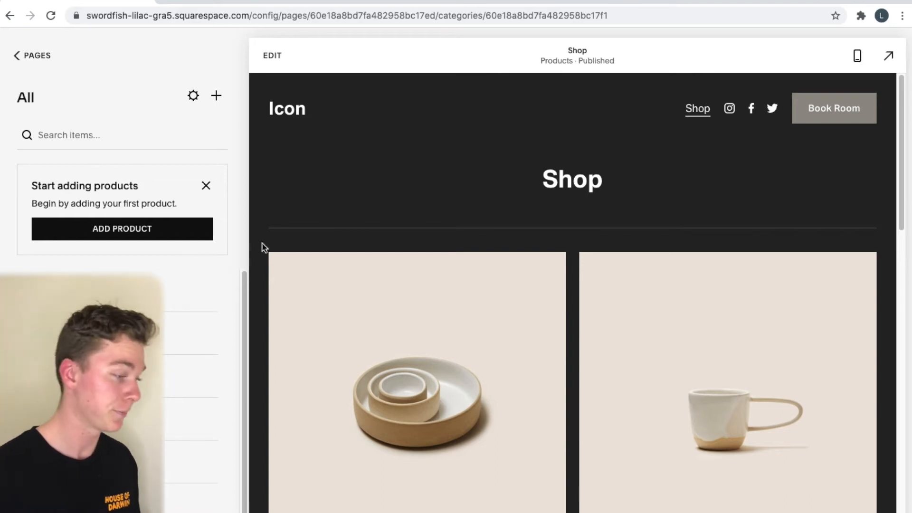
scroll(487, 378, "down", 8)
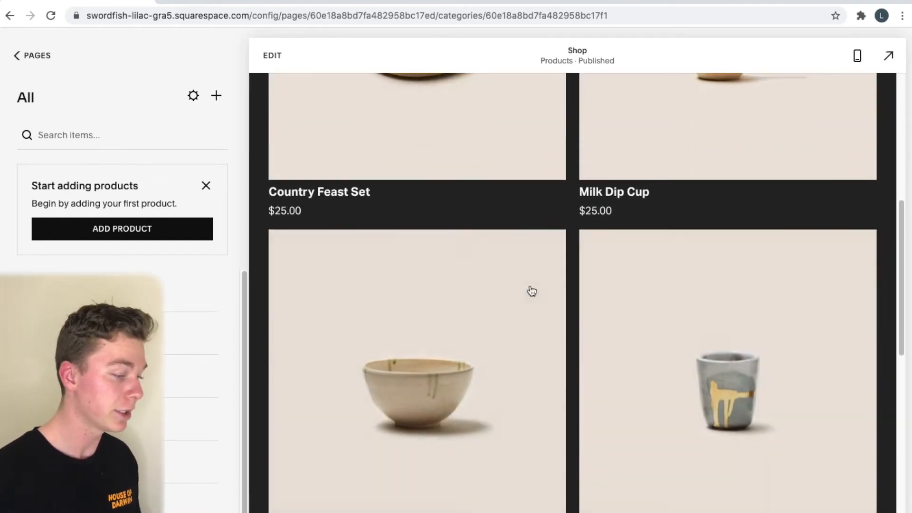
scroll(531, 291, "up", 6)
scroll(530, 291, "up", 2)
scroll(529, 291, "down", 10)
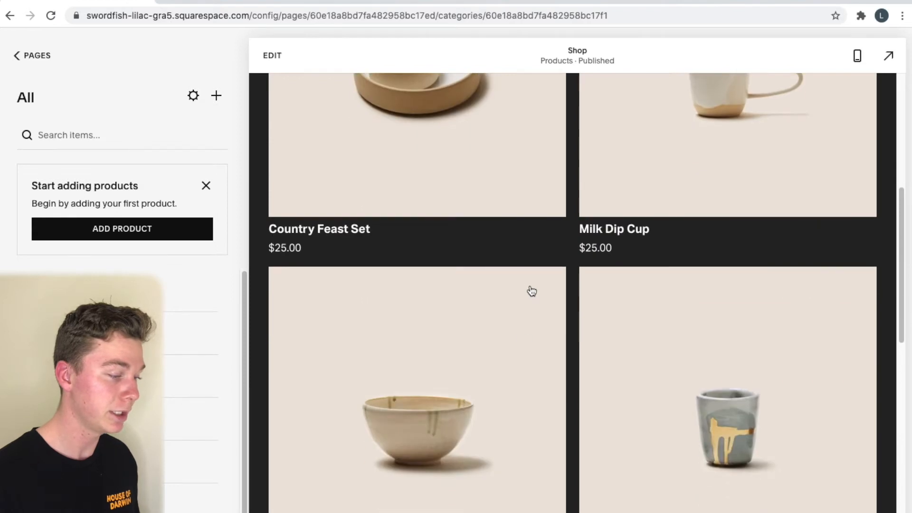
scroll(520, 351, "down", 2)
scroll(519, 350, "up", 12)
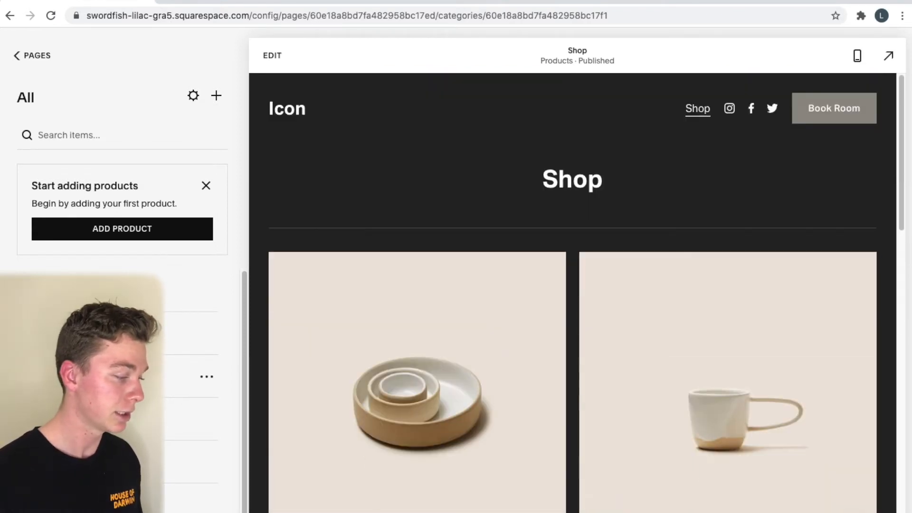
left_click(217, 96)
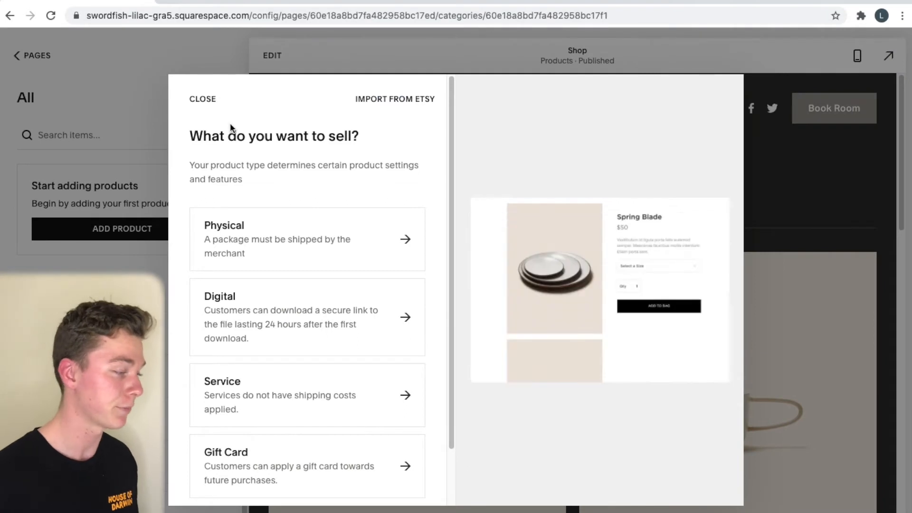
left_click(215, 98)
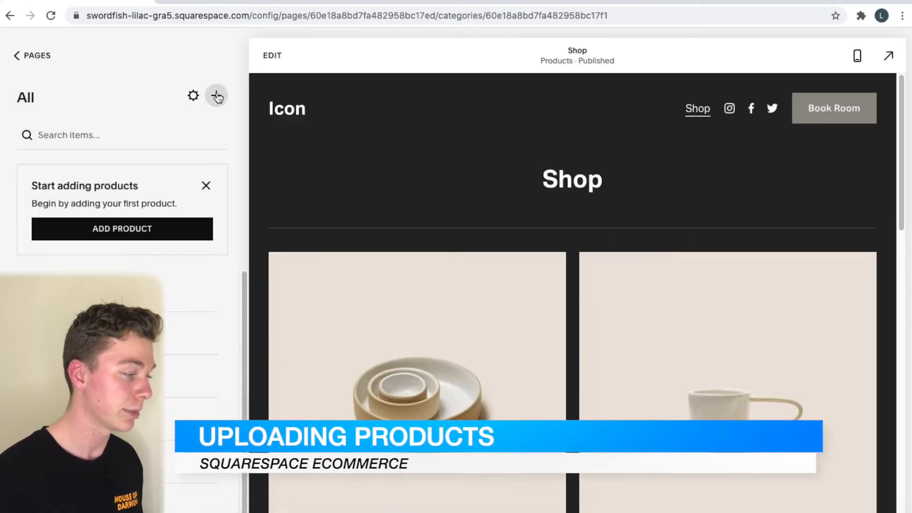
left_click(216, 93)
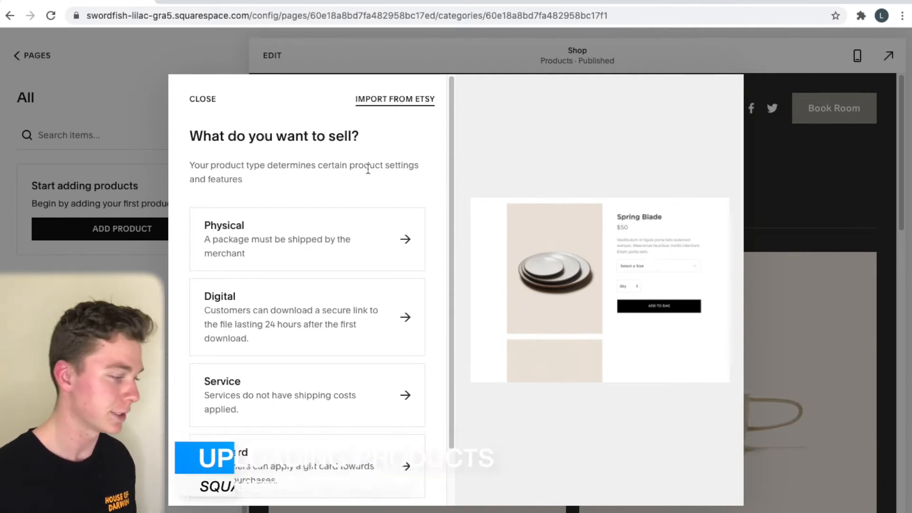
scroll(368, 175, "down", 2)
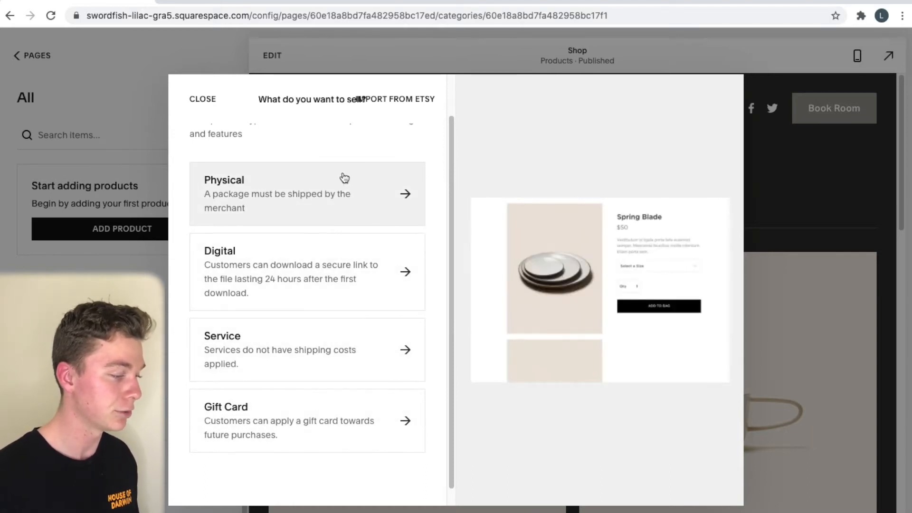
Create a physical product named Shirt with the description 'Ladies Shirt'
left_click(388, 191)
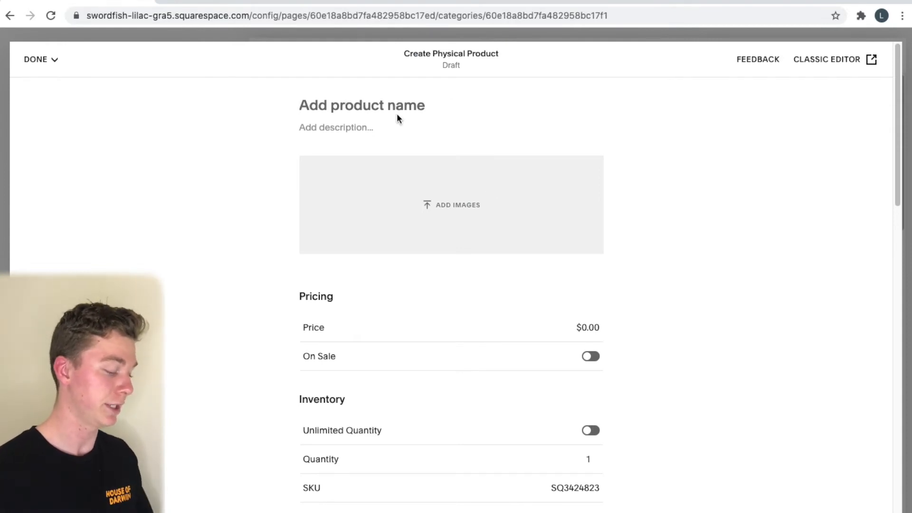
left_click(397, 114)
type("S")
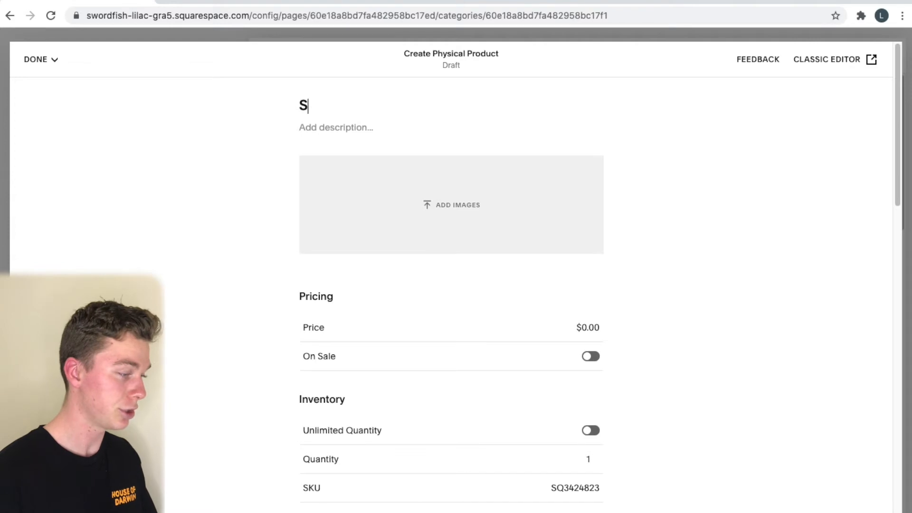
type("Hirhu")
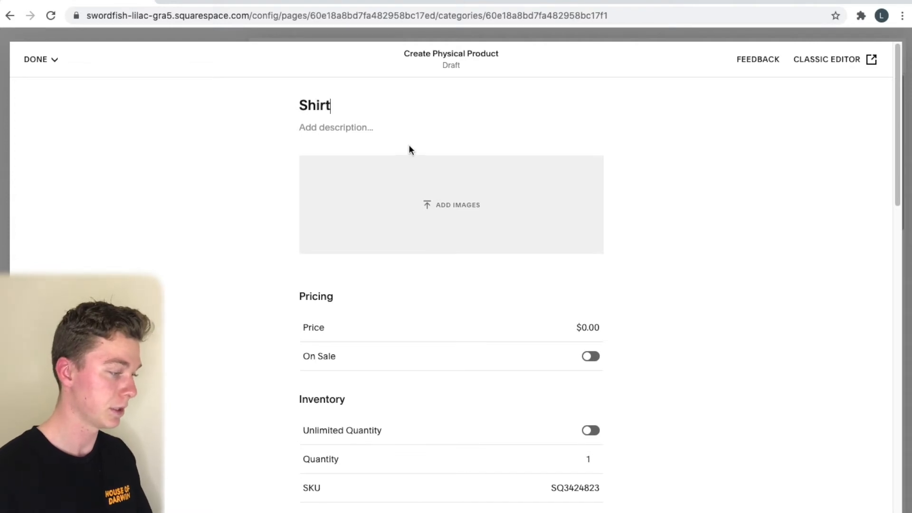
left_click(373, 129)
type("Ladies Shirt")
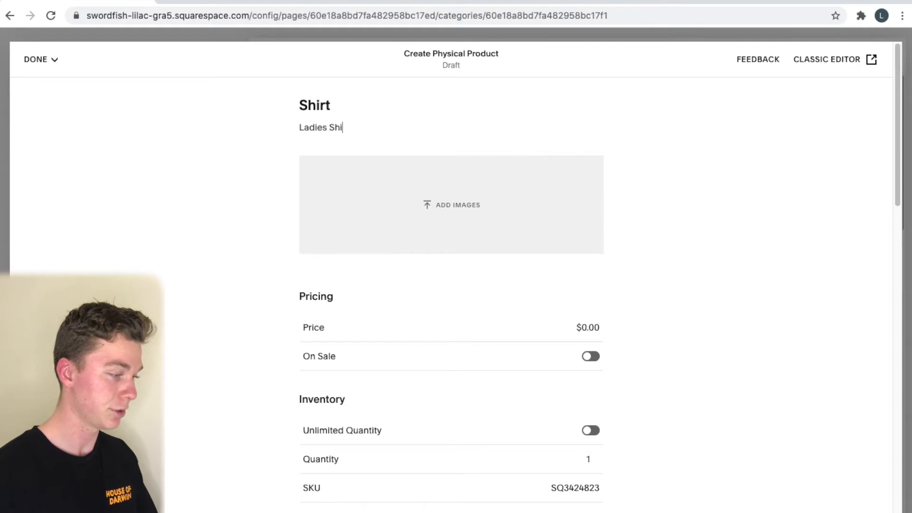
Upload the shirt photo from the Squarespace Ecommerce > Shirt folder to the product
left_click(427, 202)
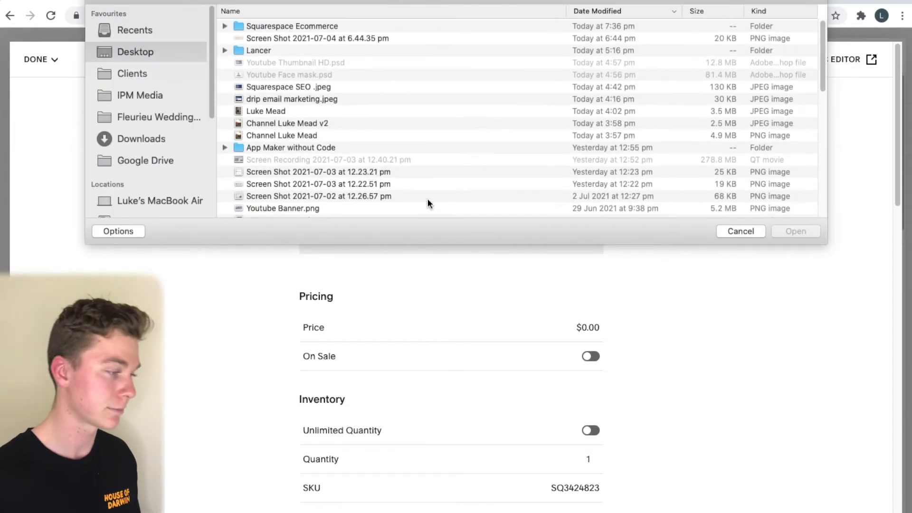
double_click(361, 26)
double_click(356, 26)
double_click(355, 27)
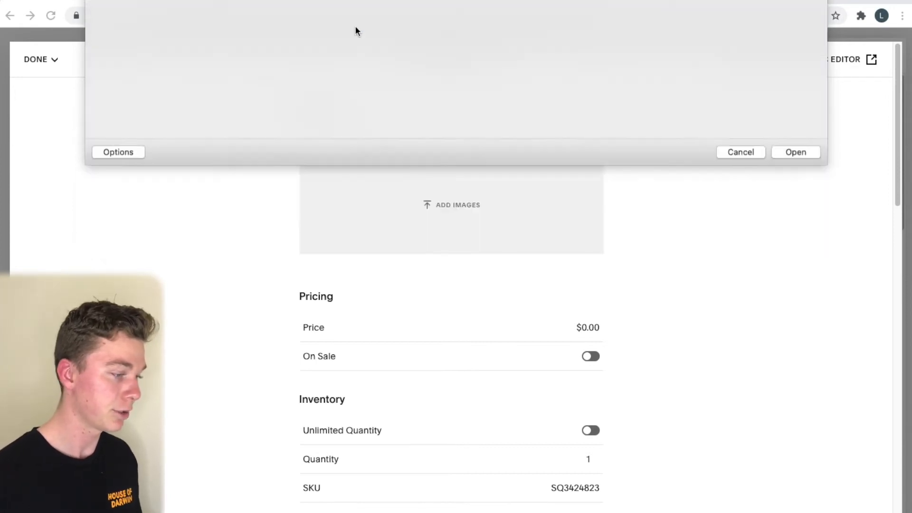
Set the price to $49.95 and stock quantity to 4, then begin adding Color variations
left_click(593, 325)
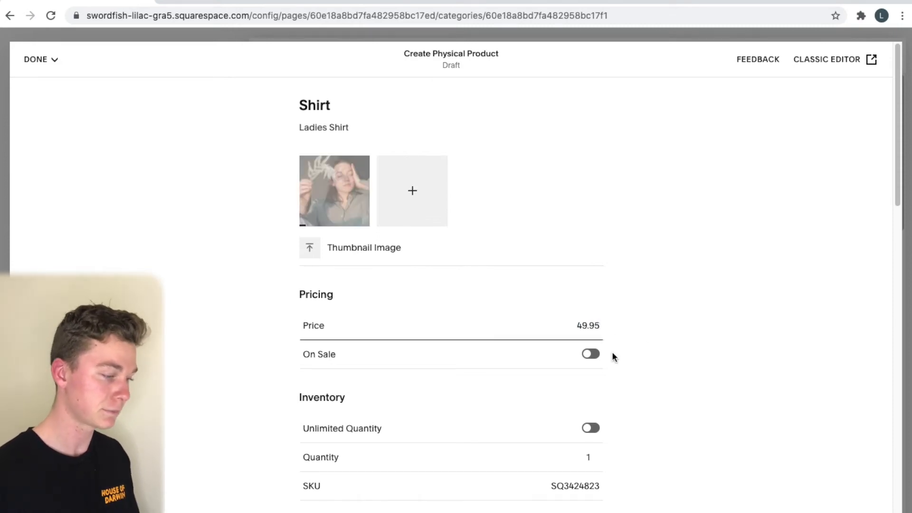
scroll(629, 366, "down", 3)
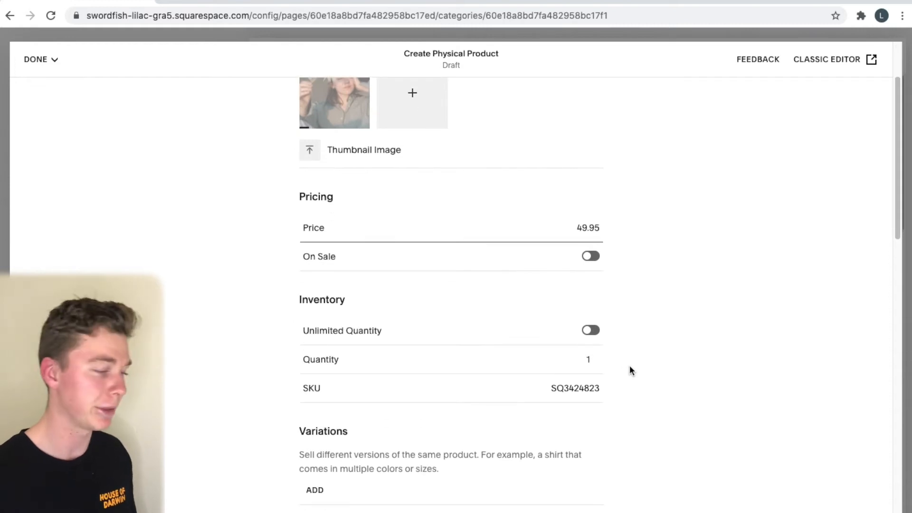
scroll(629, 366, "down", 3)
left_click(599, 243)
left_click(595, 246)
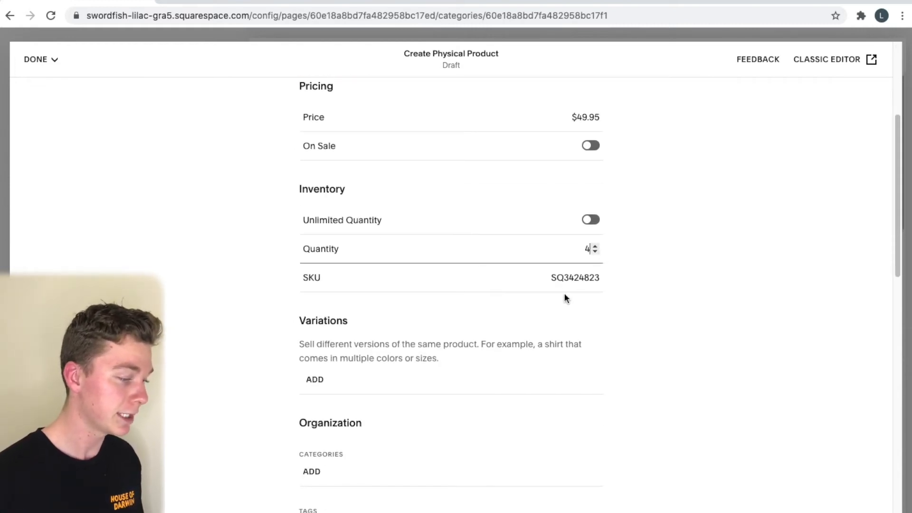
double_click(570, 276)
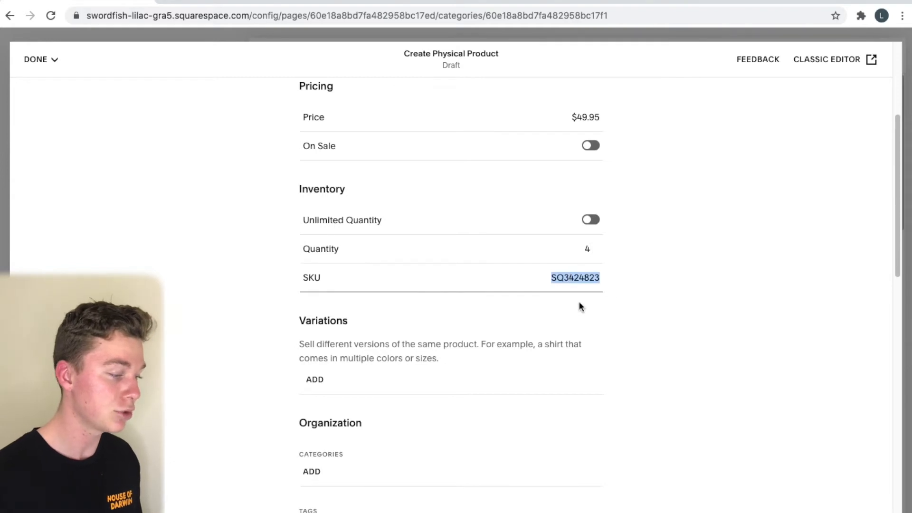
scroll(579, 306, "down", 2)
scroll(589, 285, "down", 2)
left_click(315, 230)
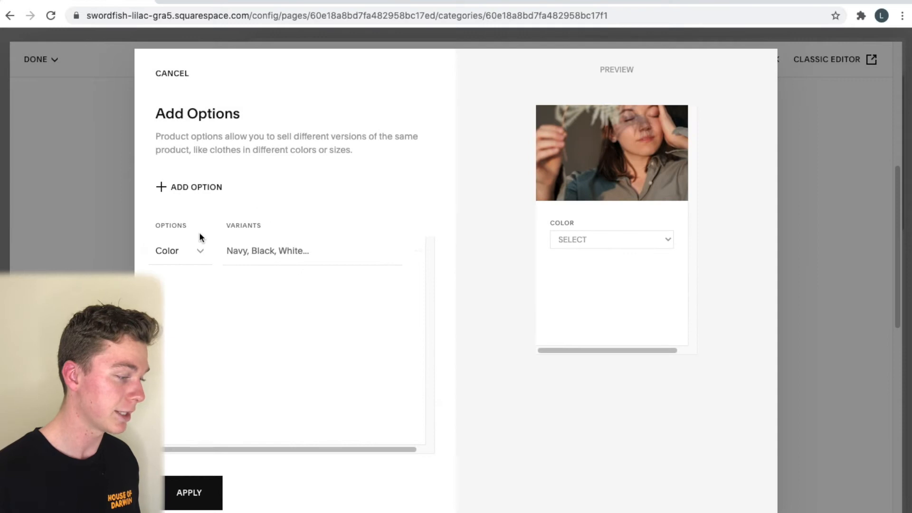
Add Navy, White and Black as colour variants and apply them
left_click(273, 251)
type("Navy")
key("Return")
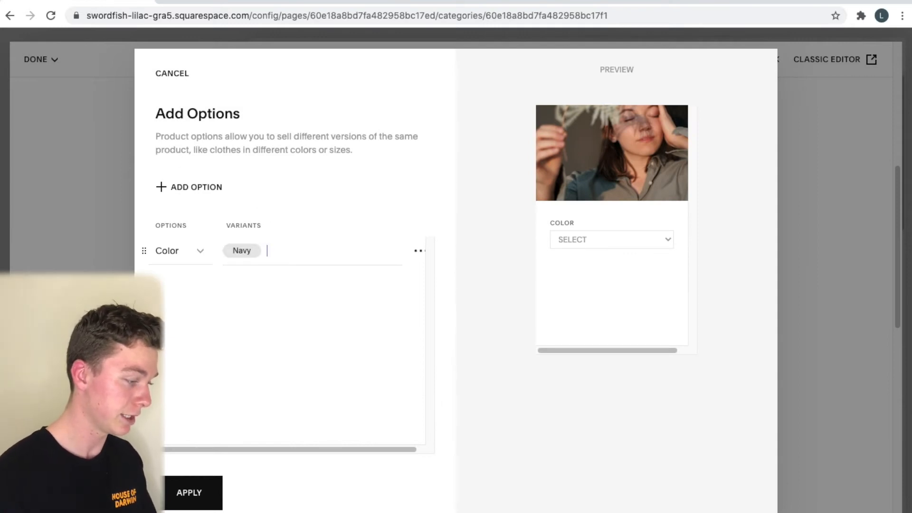
type("White")
key("Return")
type("Black")
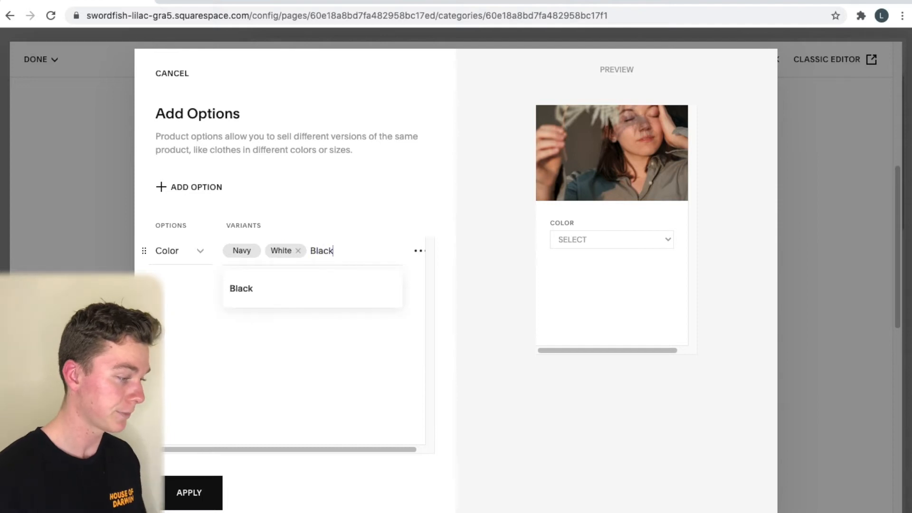
key("Return")
left_click(190, 501)
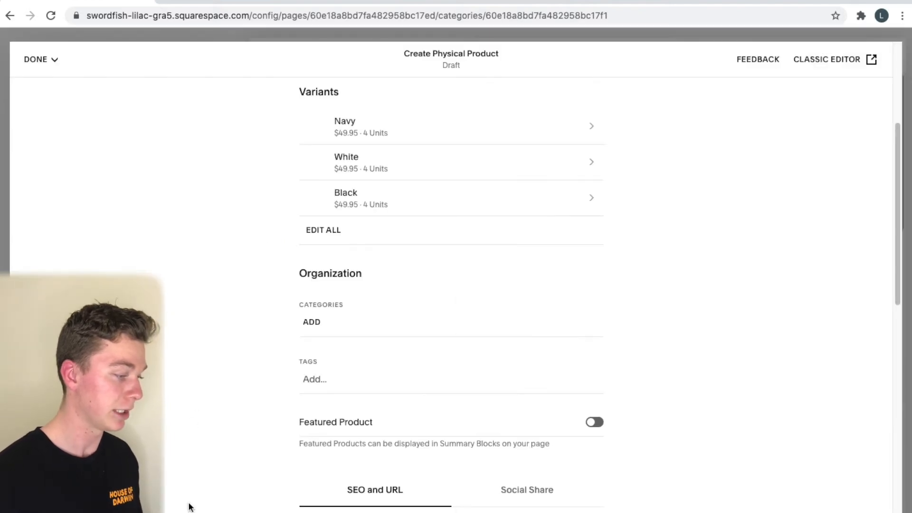
Assign the Shirt to a new Tshirt category
scroll(405, 309, "down", 4)
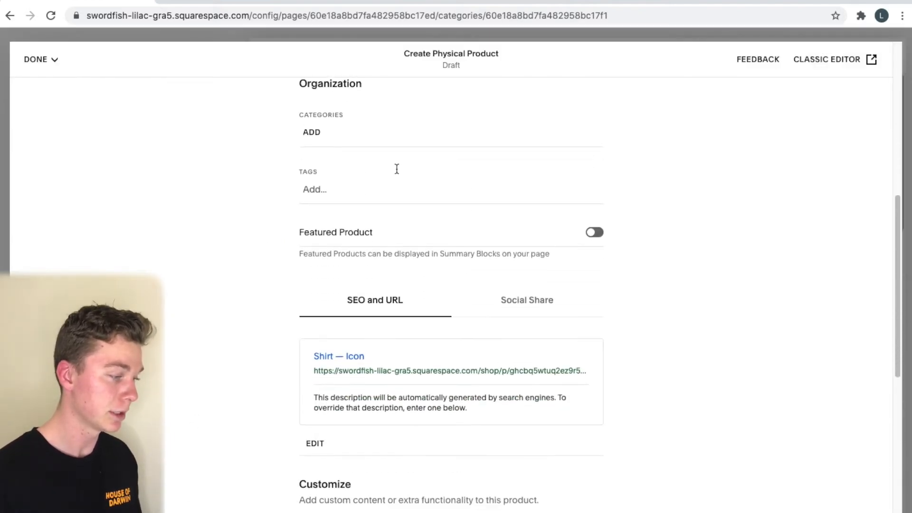
left_click(386, 137)
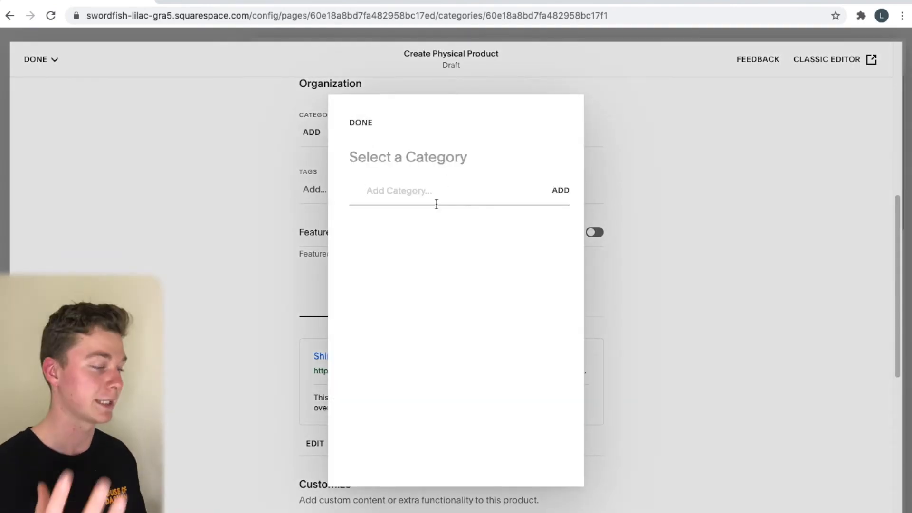
type("Tshirt")
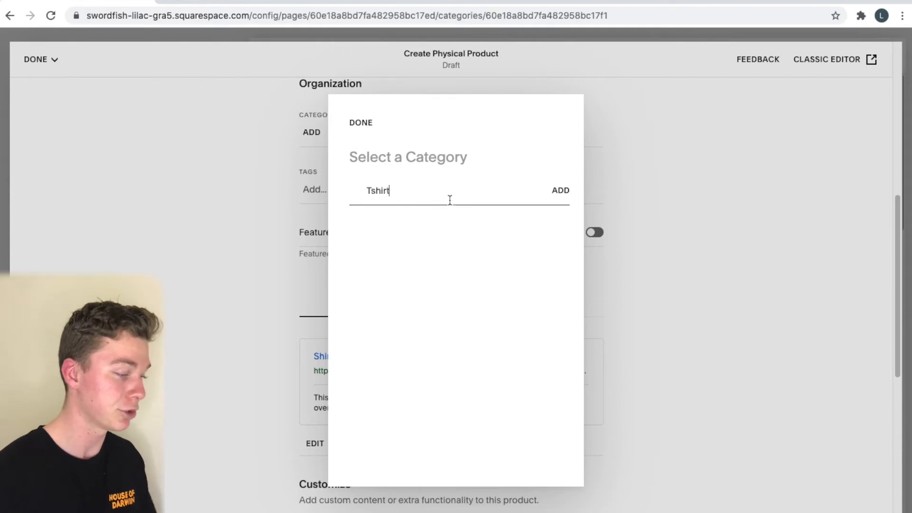
left_click(553, 192)
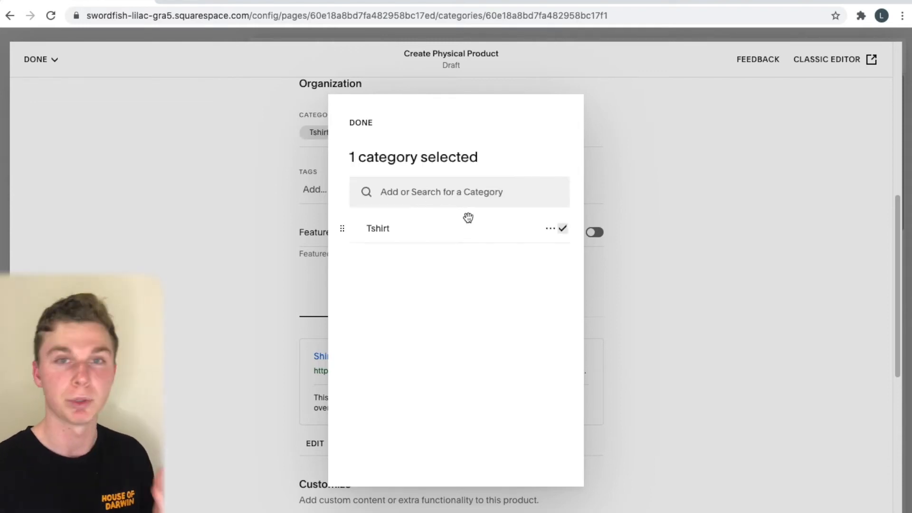
left_click(605, 275)
scroll(332, 259, "down", 2)
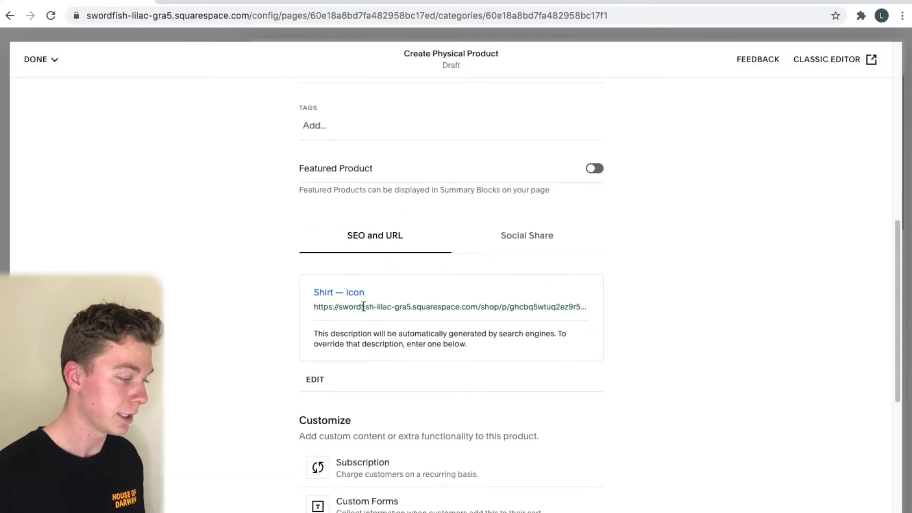
scroll(363, 306, "down", 1)
scroll(494, 309, "down", 9)
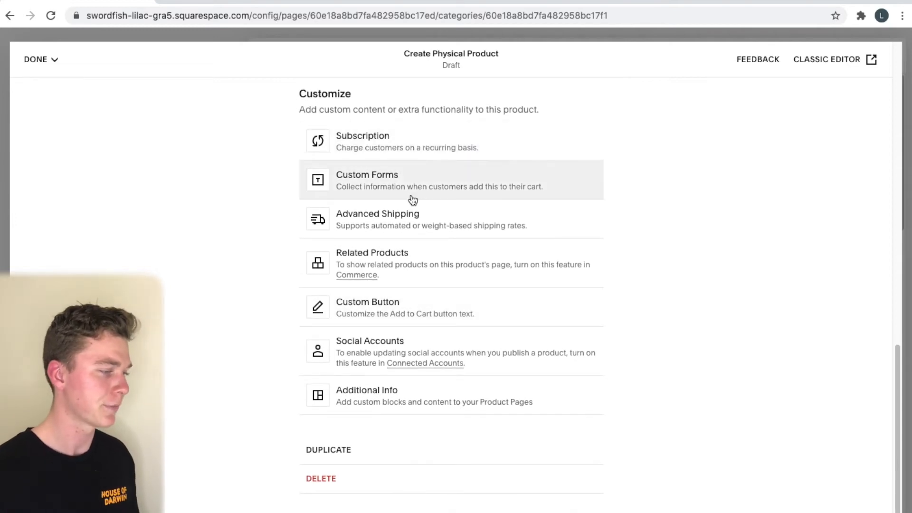
scroll(393, 323, "up", 20)
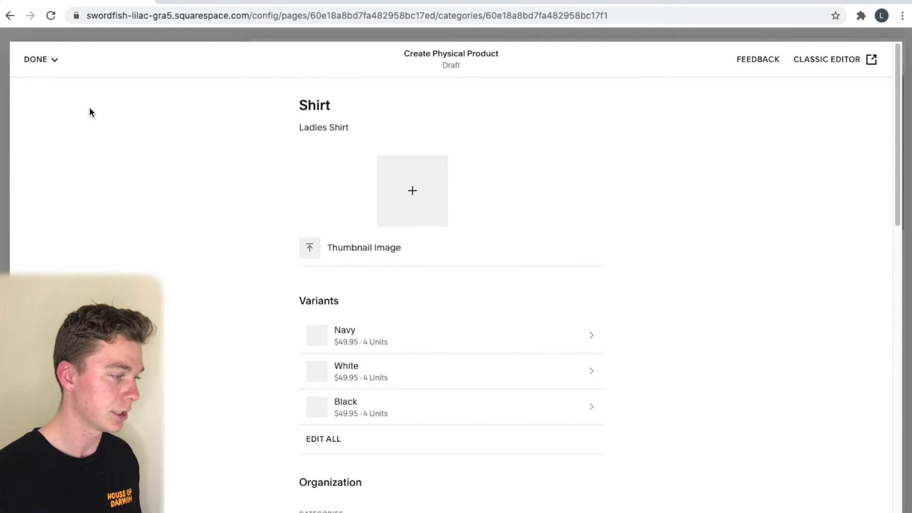
Save and publish the Shirt product, dismiss the feedback prompt, and review the Shop listing
left_click(40, 64)
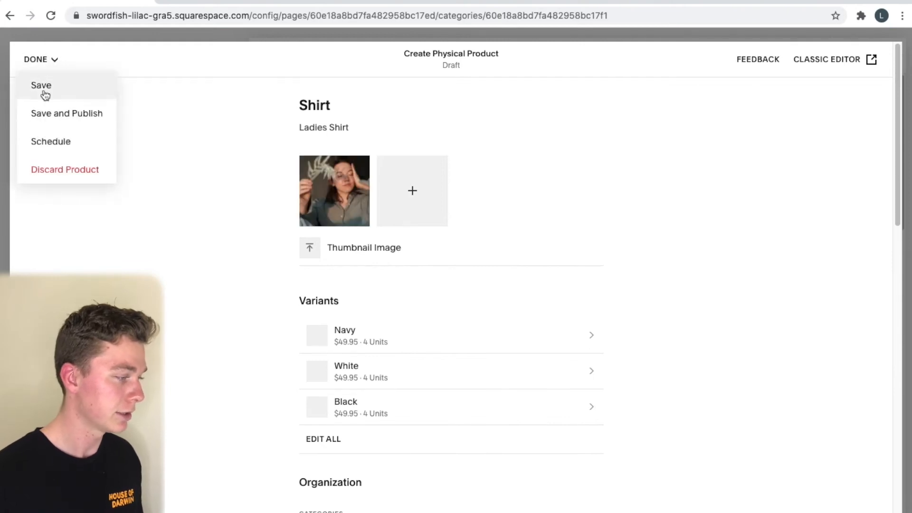
left_click(54, 115)
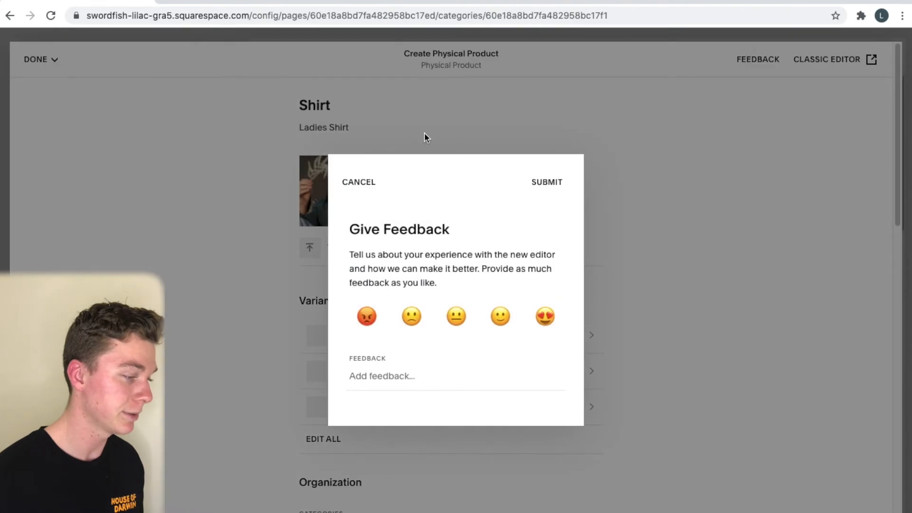
left_click(363, 180)
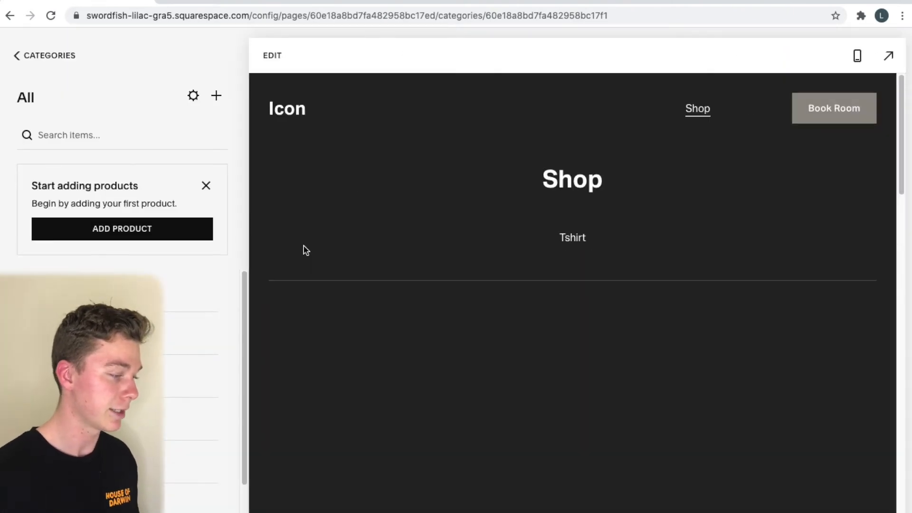
scroll(409, 336, "down", 1)
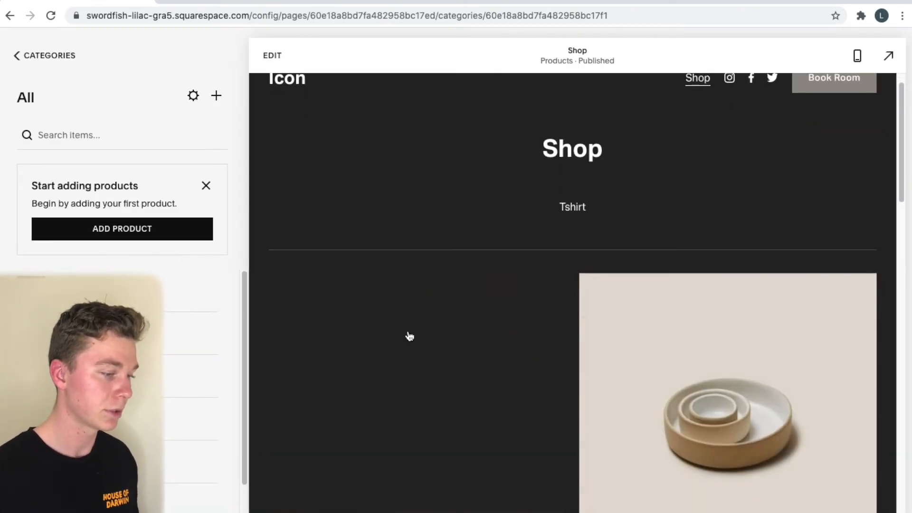
scroll(424, 295, "down", 3)
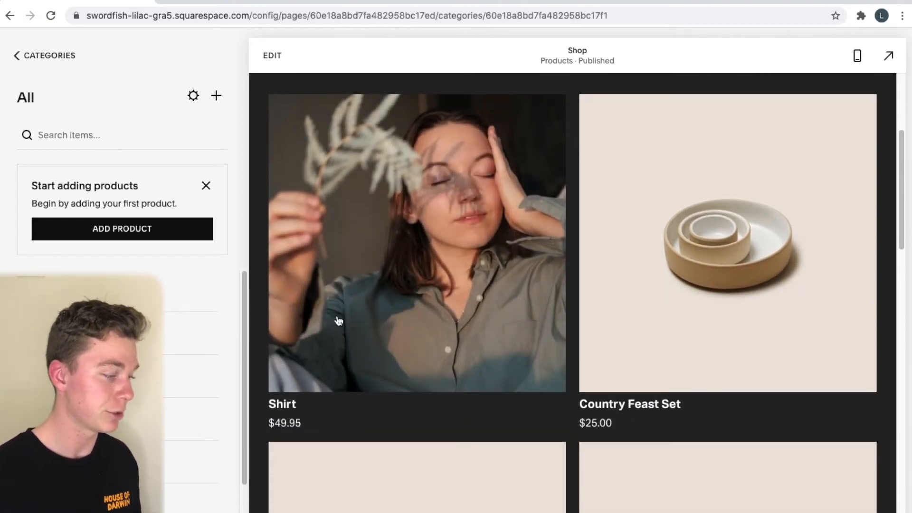
scroll(370, 204, "down", 2)
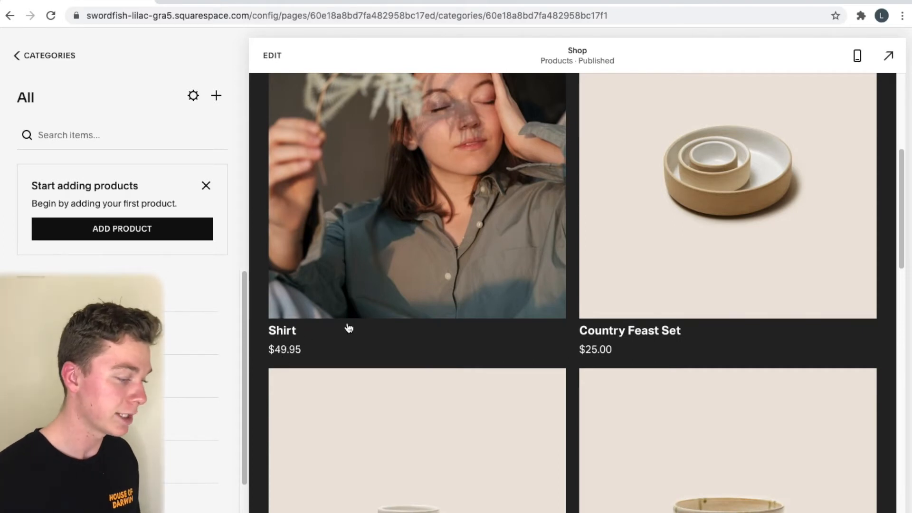
scroll(634, 122, "up", 5)
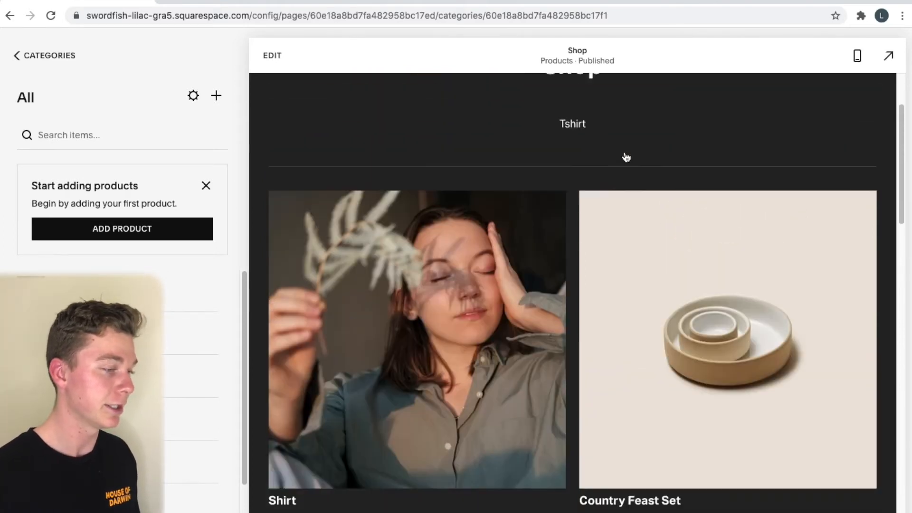
scroll(496, 269, "down", 7)
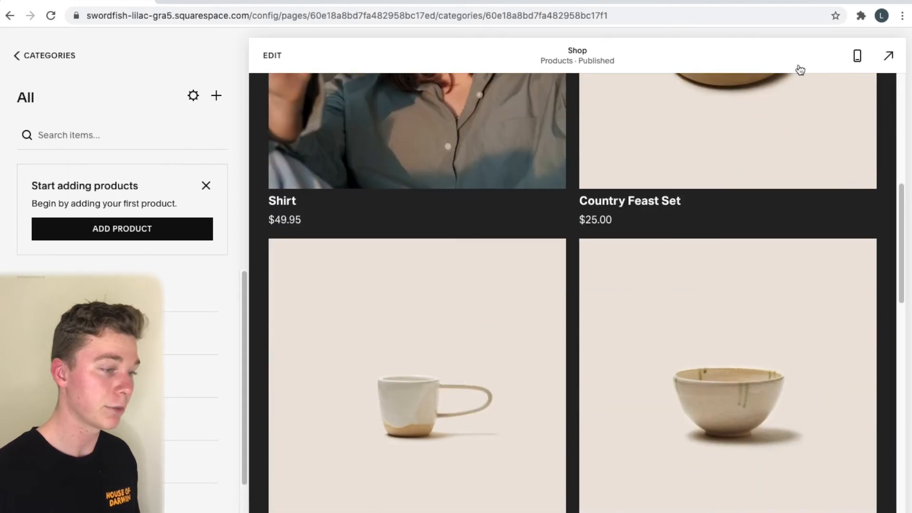
Preview the Shop at phone size, open the Shirt product page, and return to desktop view
left_click(858, 56)
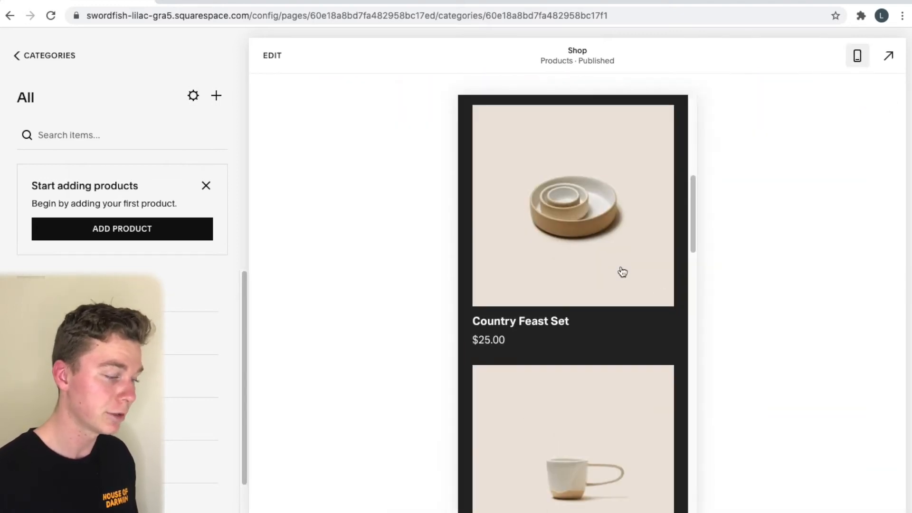
scroll(620, 271, "up", 5)
scroll(566, 313, "up", 3)
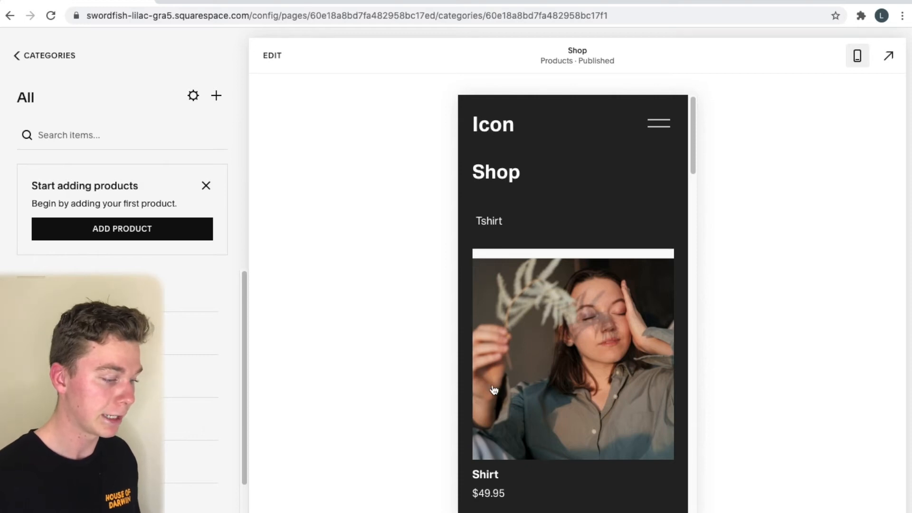
scroll(519, 387, "down", 2)
scroll(513, 190, "down", 4)
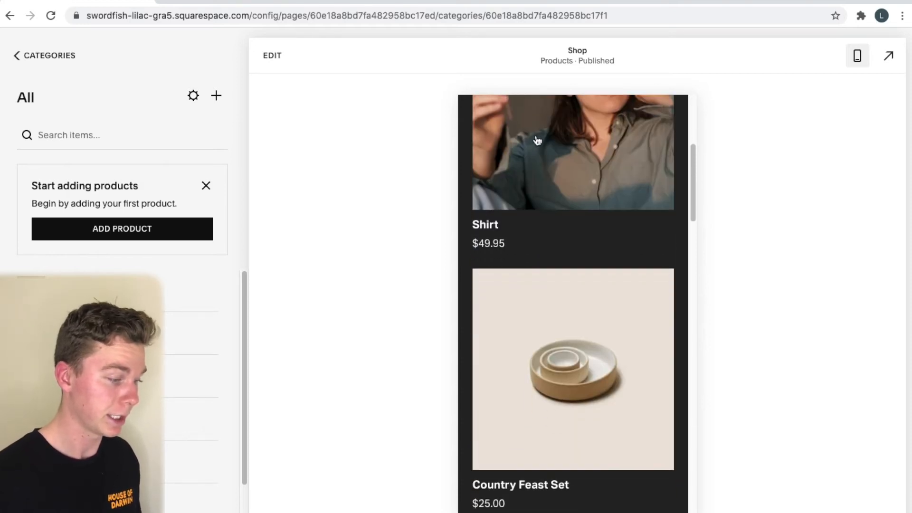
left_click(516, 192)
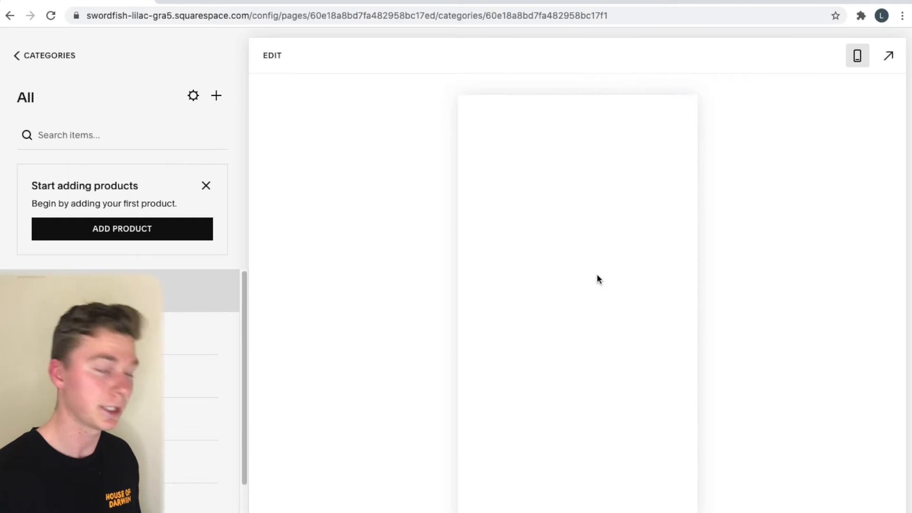
left_click(857, 55)
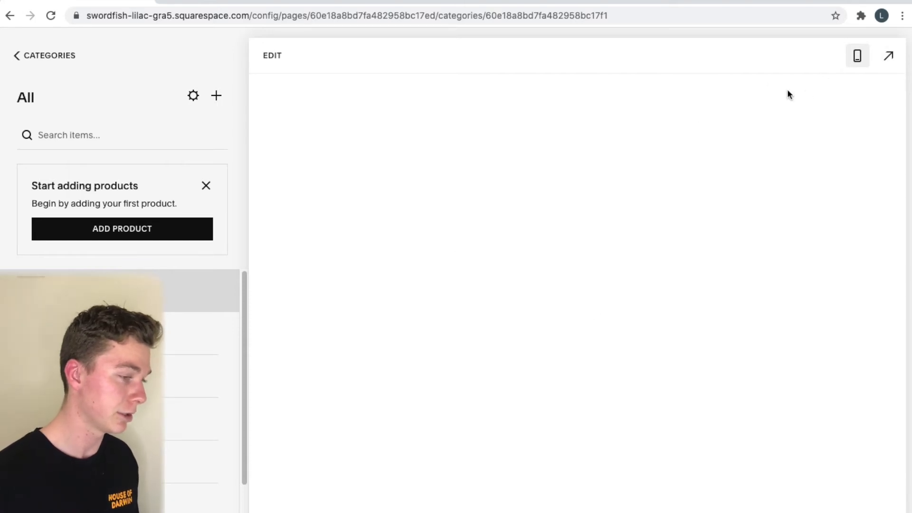
left_click(857, 56)
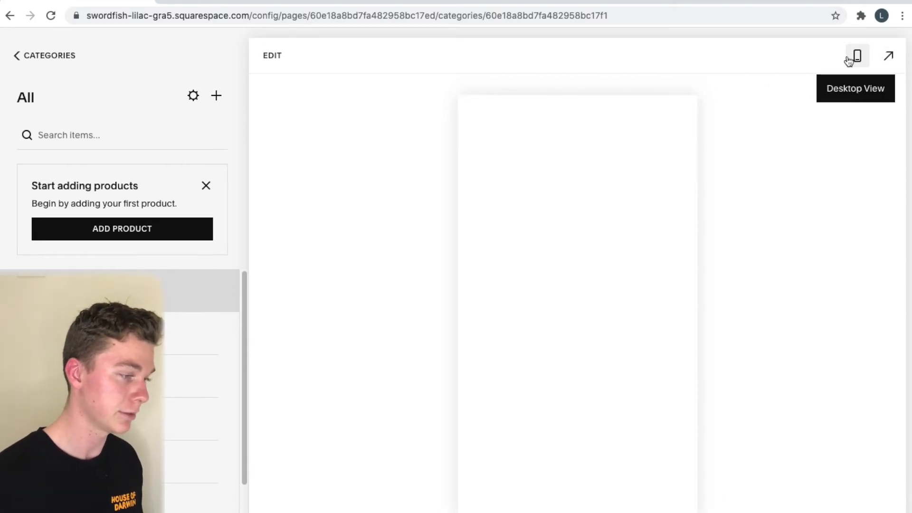
left_click(858, 56)
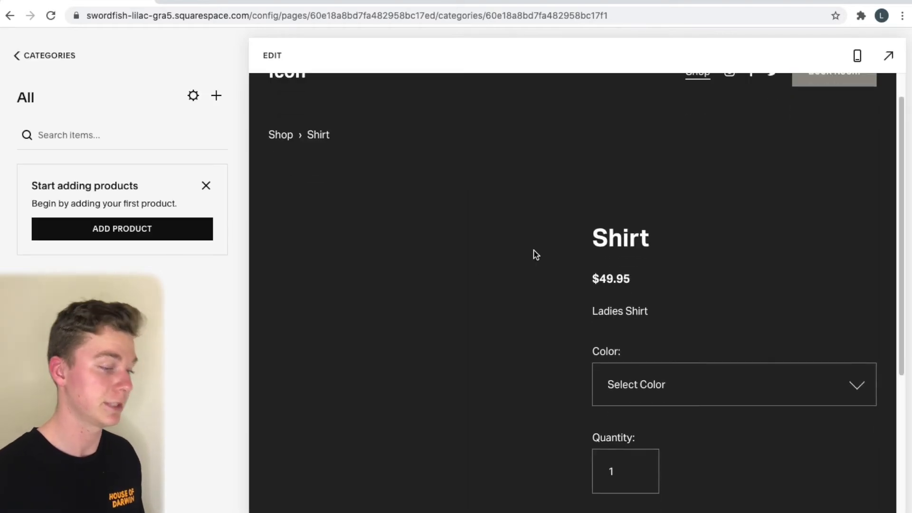
Scroll through the Shirt product page, briefly entering and then leaving its editor
scroll(543, 199, "down", 2)
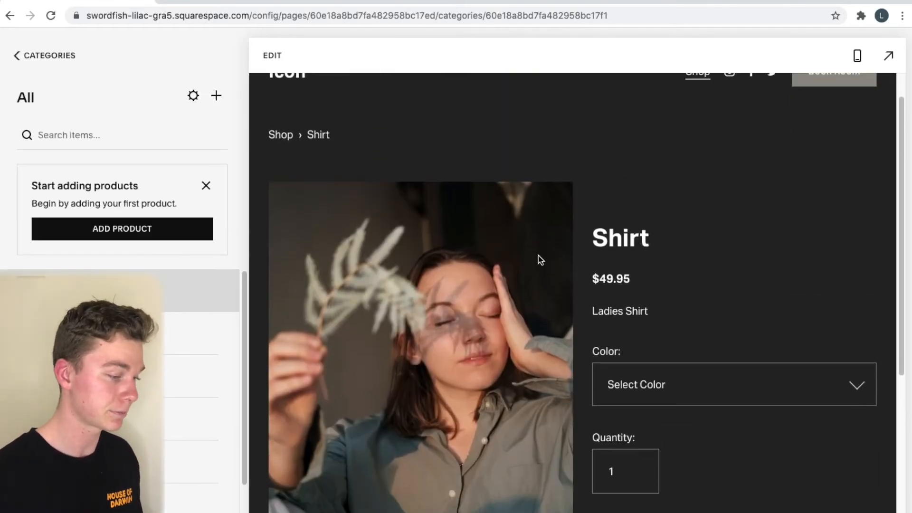
scroll(540, 260, "up", 2)
scroll(552, 246, "down", 1)
scroll(535, 280, "down", 2)
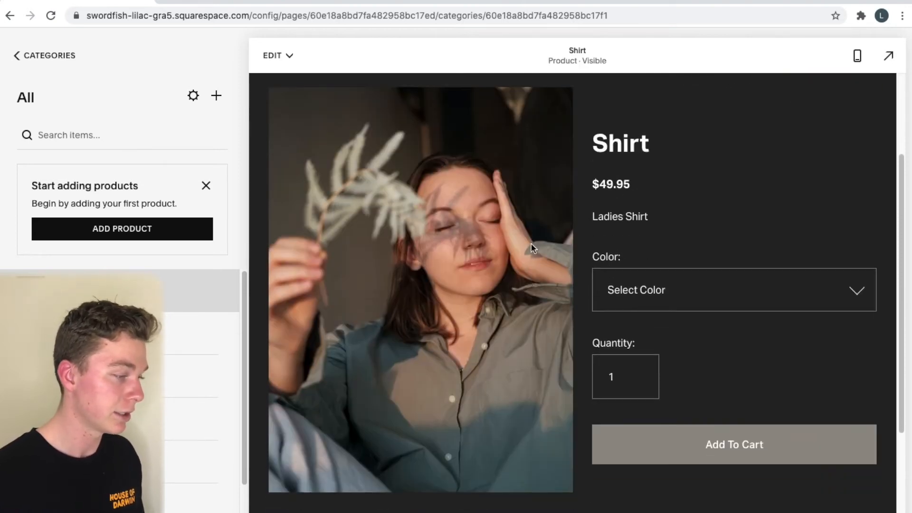
scroll(531, 237, "up", 3)
scroll(532, 228, "down", 5)
scroll(532, 226, "up", 2)
scroll(486, 241, "up", 1)
scroll(487, 241, "up", 1)
scroll(360, 285, "down", 1)
double_click(627, 132)
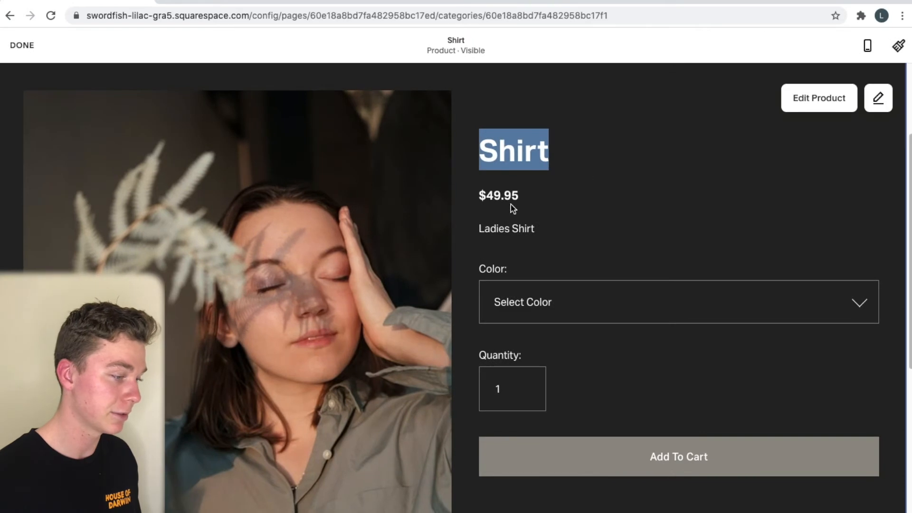
left_click(508, 193)
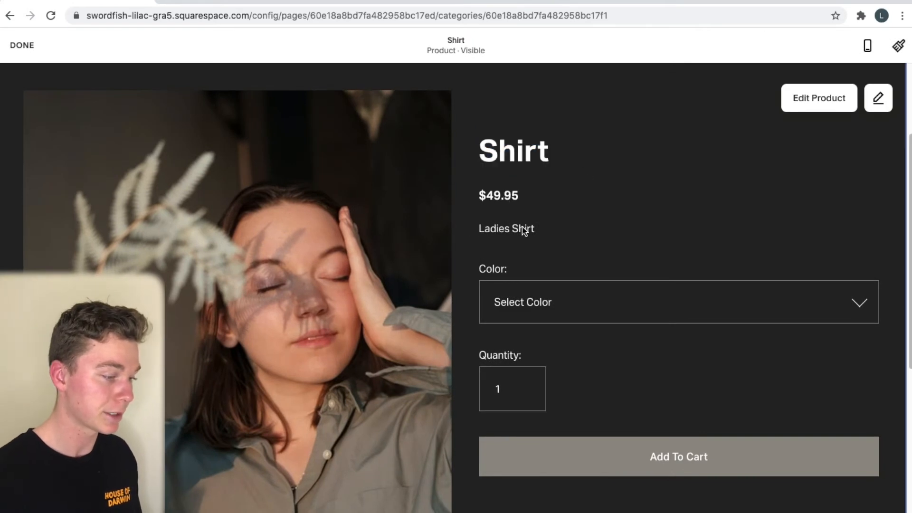
scroll(525, 249, "down", 2)
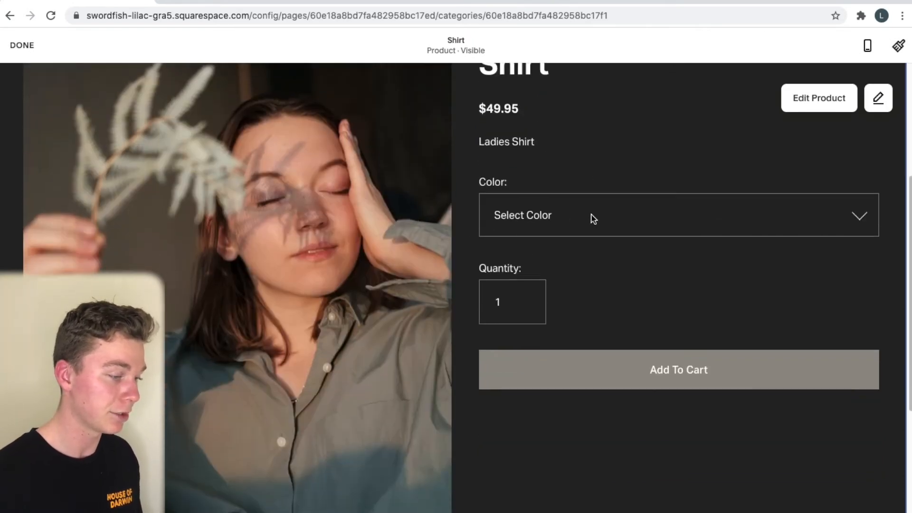
left_click(21, 52)
Check the shirt's colour choices, then open the Shirt product page in the editor
left_click(800, 204)
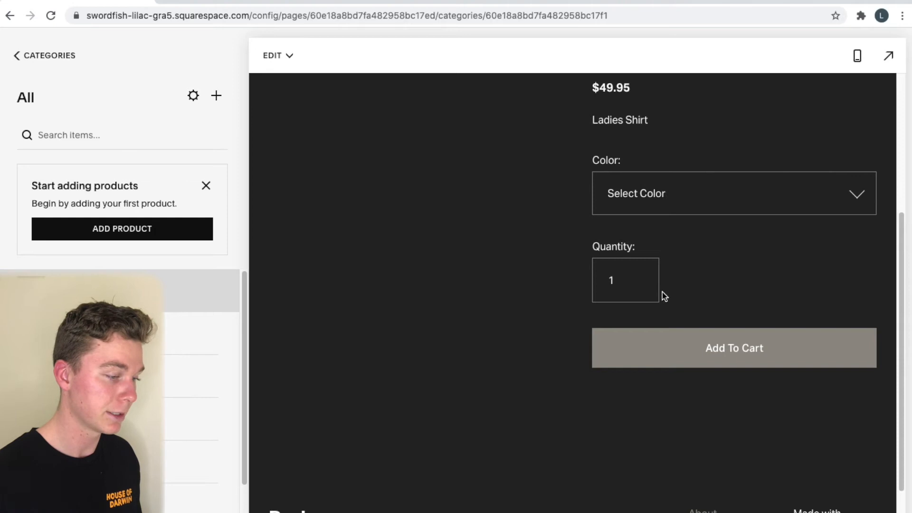
scroll(806, 249, "up", 3)
scroll(710, 392, "down", 2)
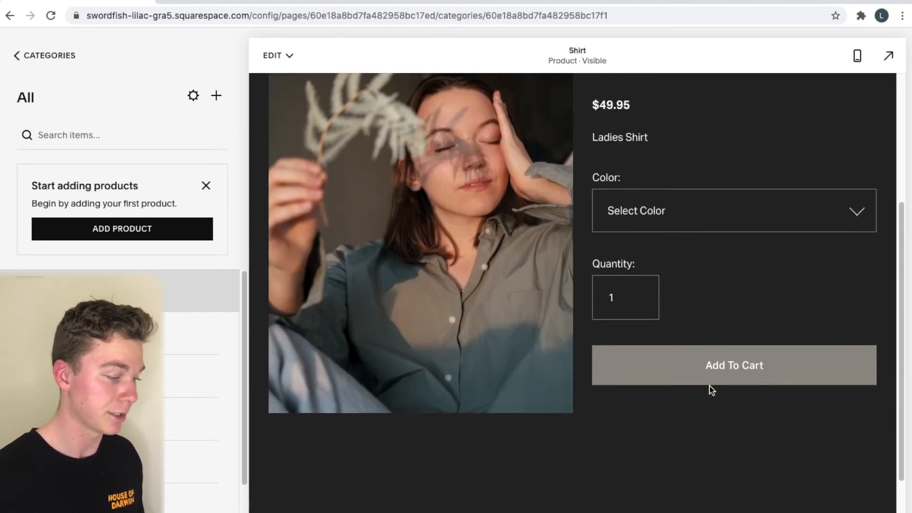
scroll(609, 433, "down", 2)
scroll(634, 371, "up", 6)
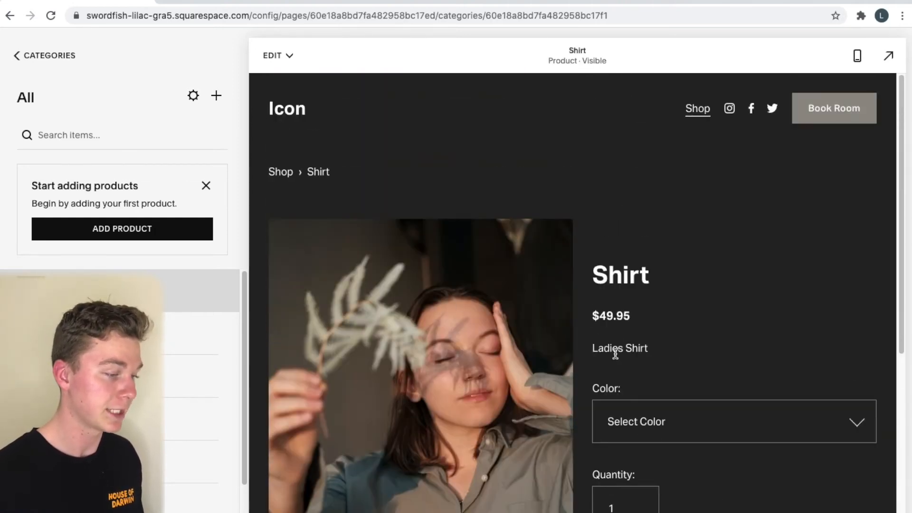
double_click(729, 244)
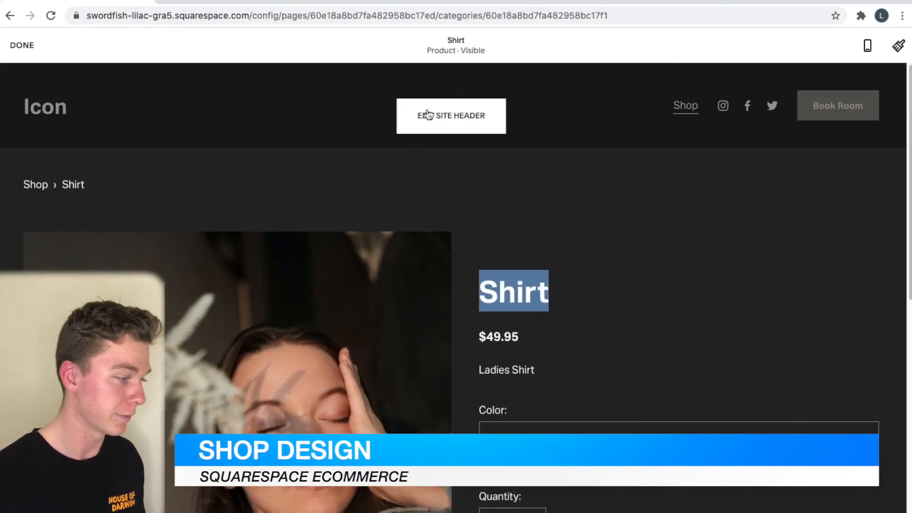
left_click(427, 114)
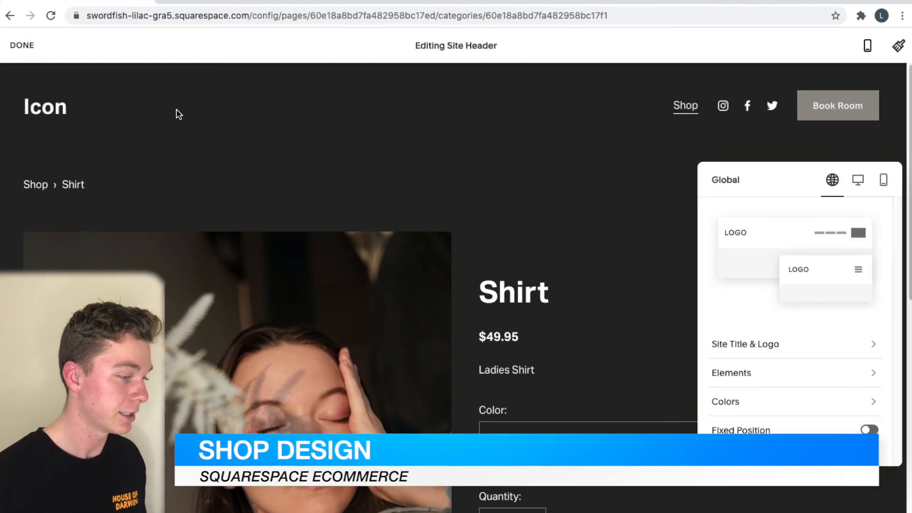
left_click(817, 351)
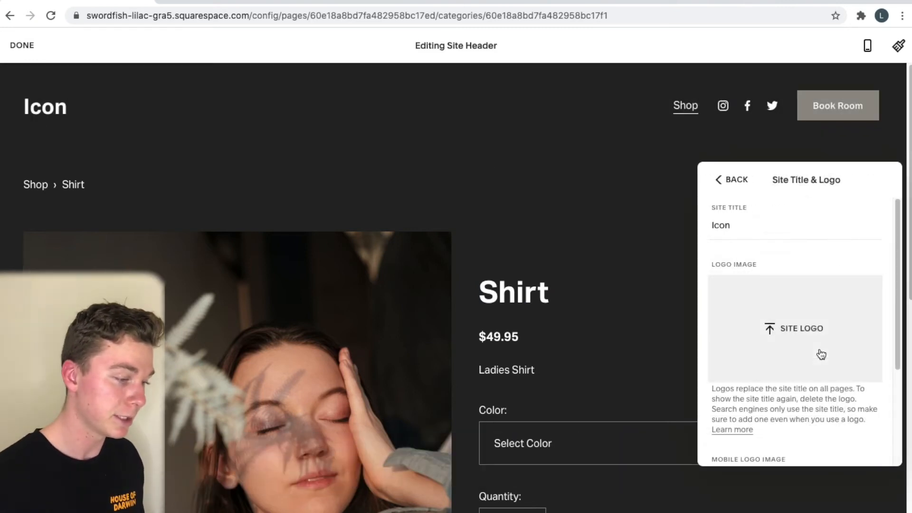
left_click(789, 339)
left_click(469, 1)
left_click(466, 5)
left_click(346, 65)
double_click(347, 64)
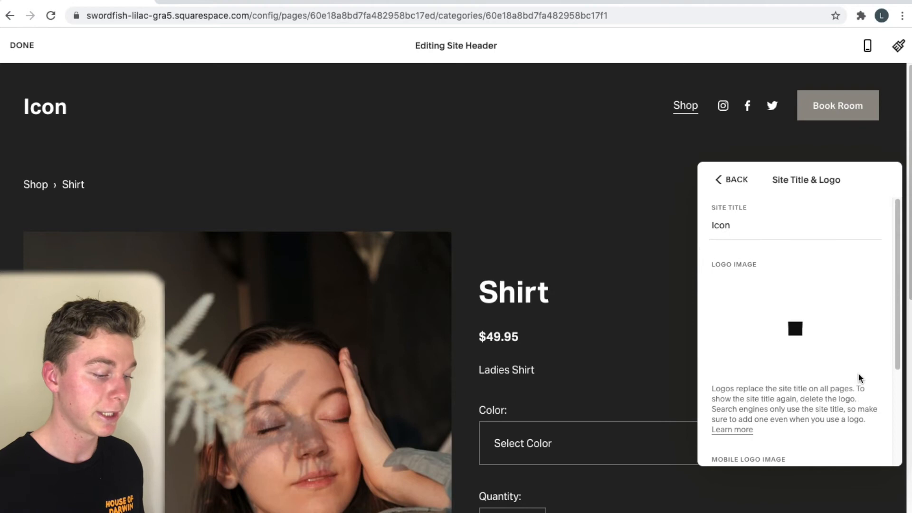
scroll(859, 375, "down", 3)
scroll(860, 356, "up", 4)
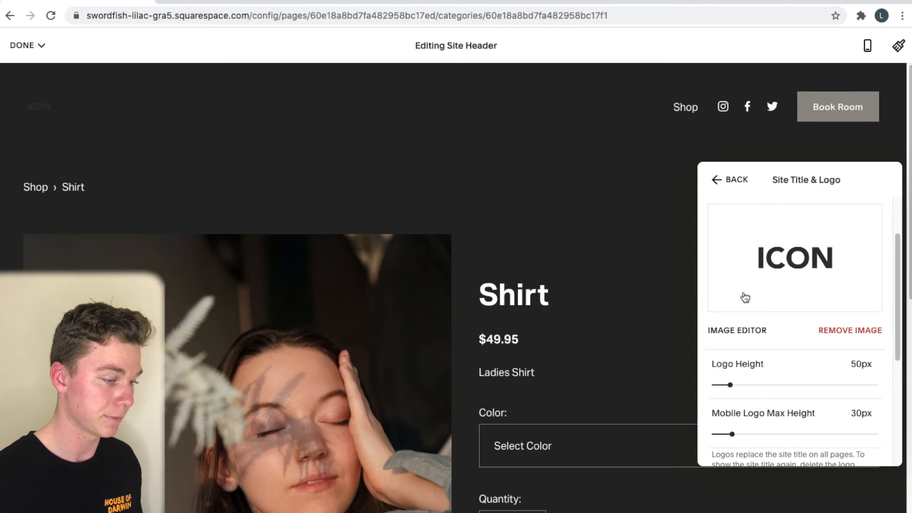
left_click(850, 330)
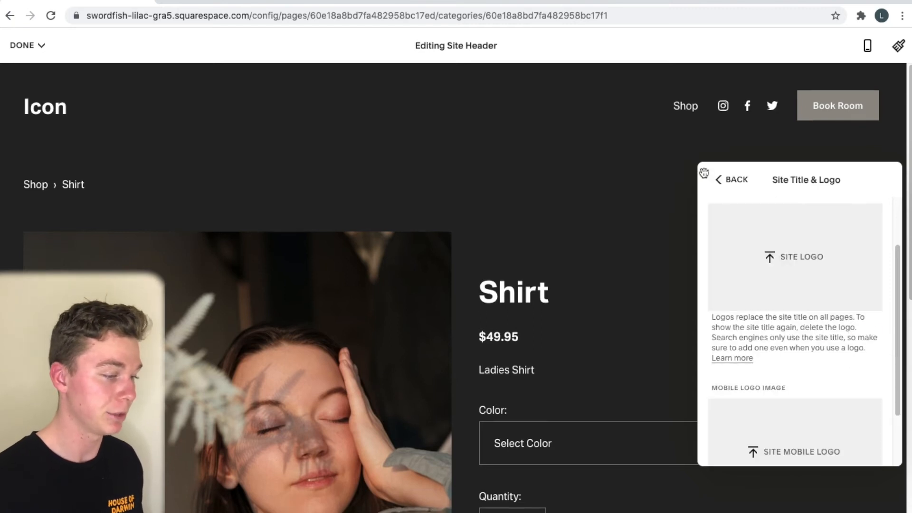
left_click(726, 185)
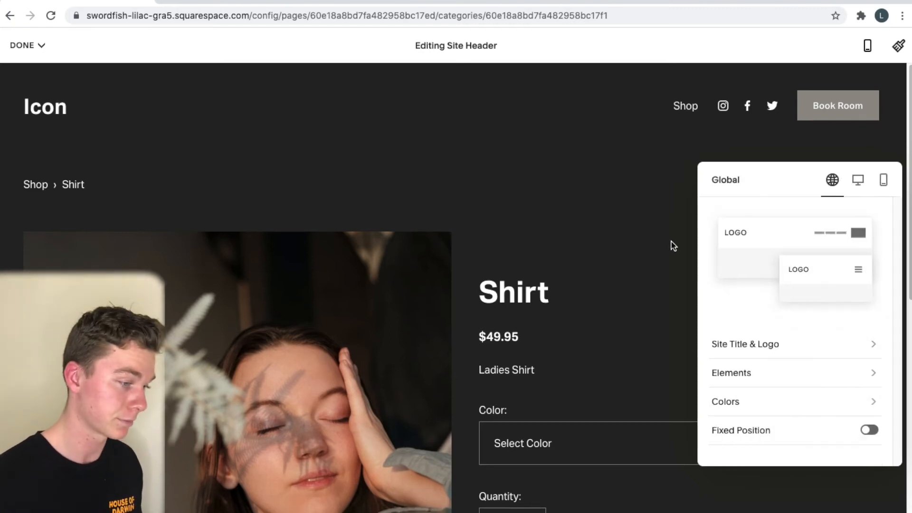
left_click(655, 224)
scroll(655, 224, "down", 5)
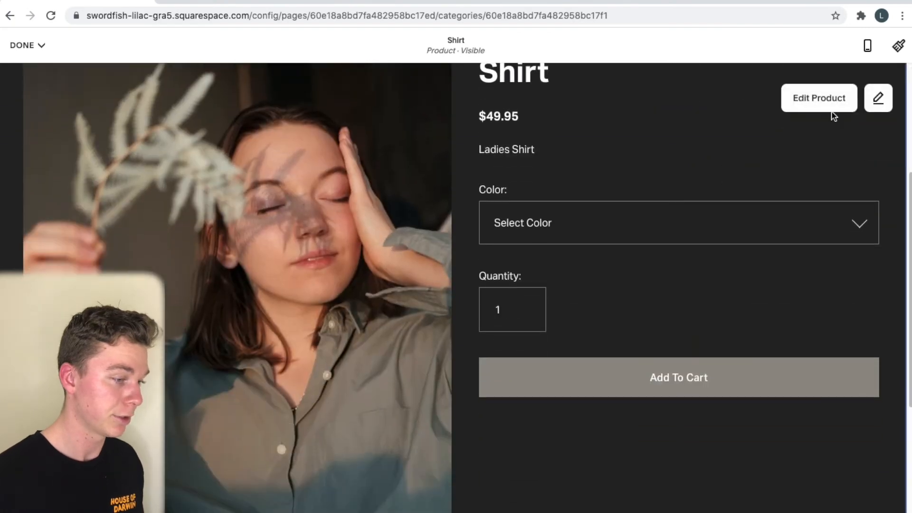
Try the product section width at Inset, then set it back to Full
left_click(878, 99)
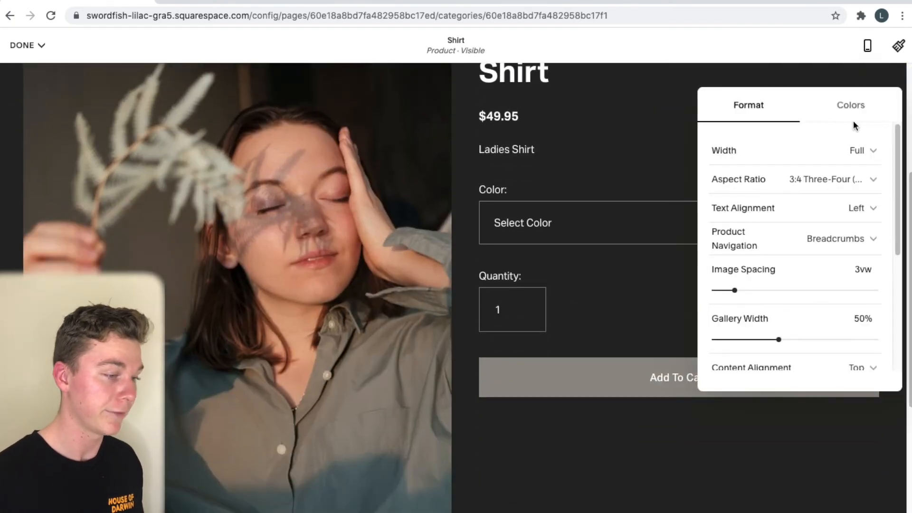
scroll(618, 150, "up", 4)
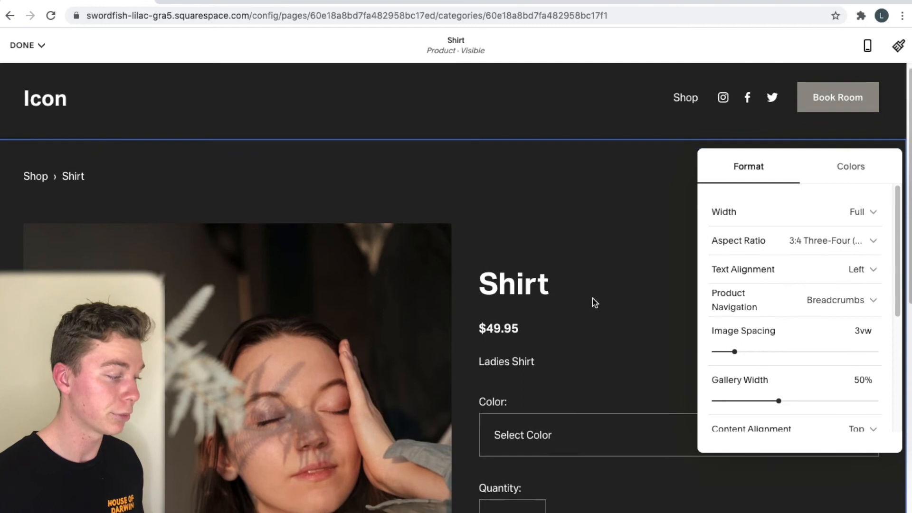
scroll(593, 302, "down", 5)
left_click(788, 222)
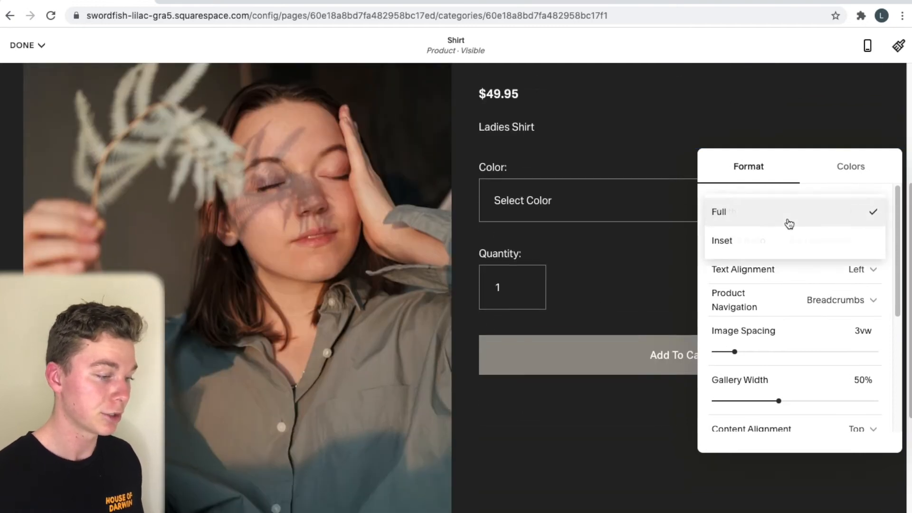
left_click(792, 241)
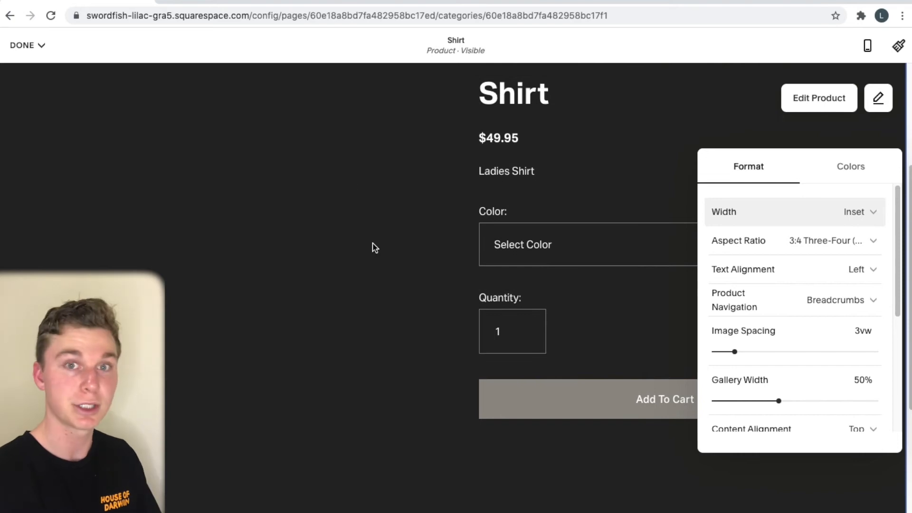
left_click(760, 212)
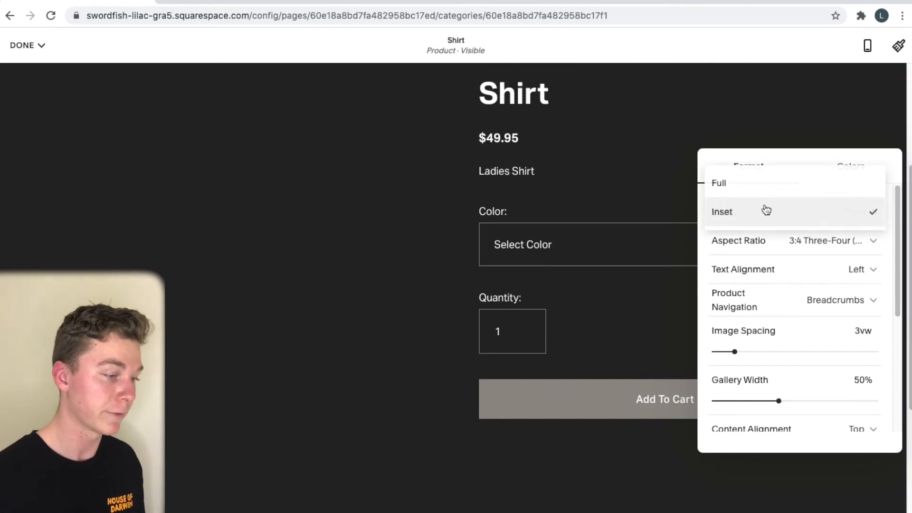
left_click(765, 189)
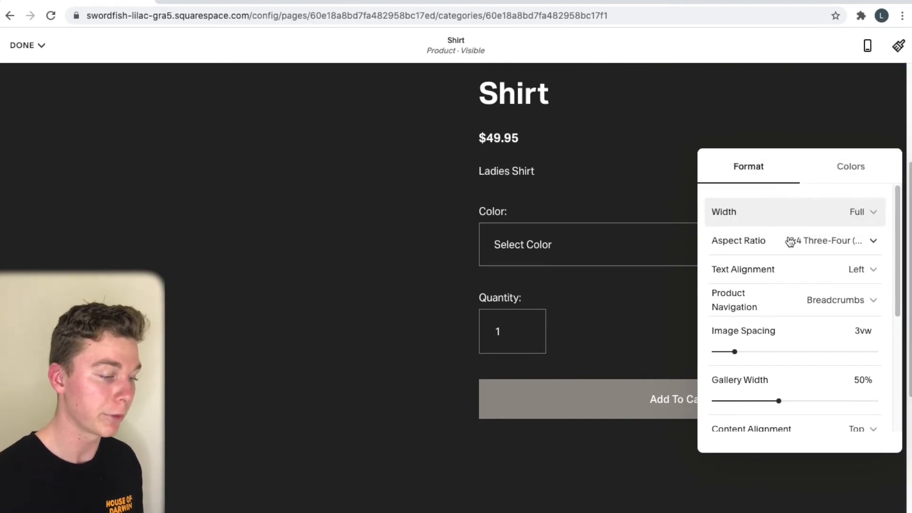
Set the product image aspect ratio to 1:1 Square after trying Ultra Widescreen
left_click(822, 238)
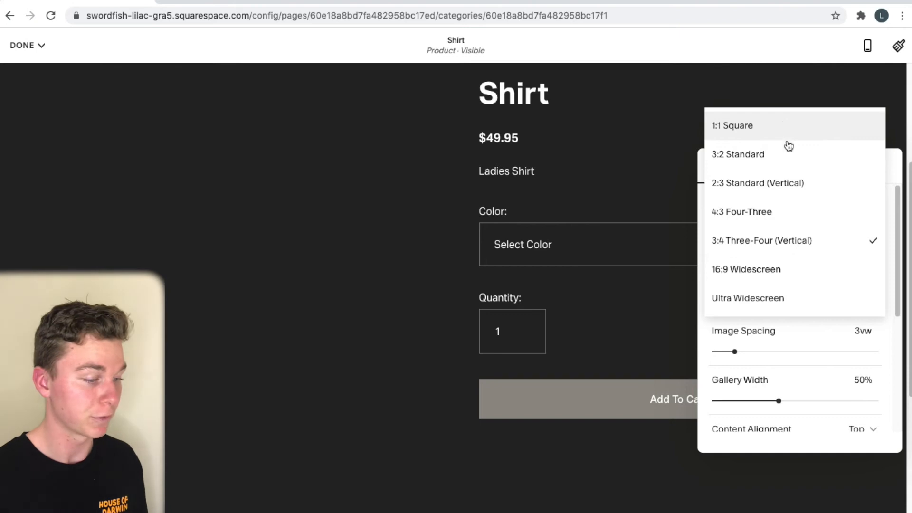
left_click(797, 314)
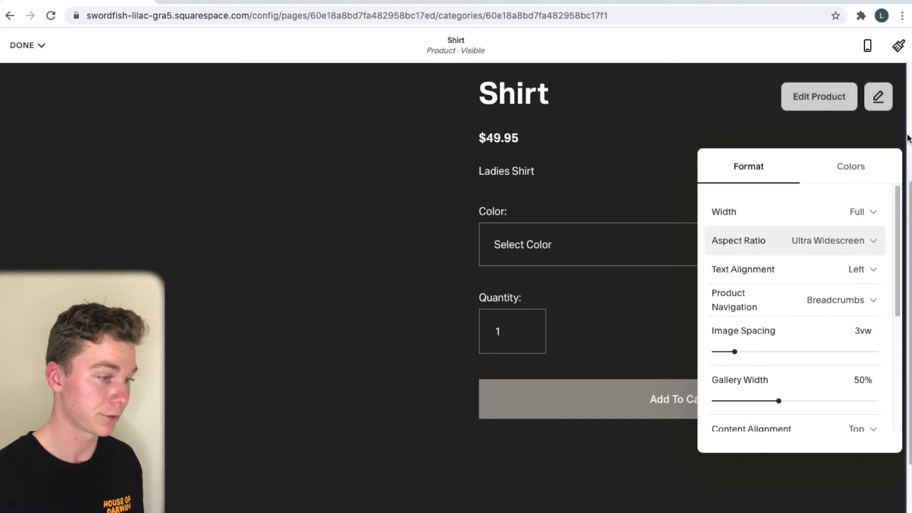
scroll(642, 212, "up", 2)
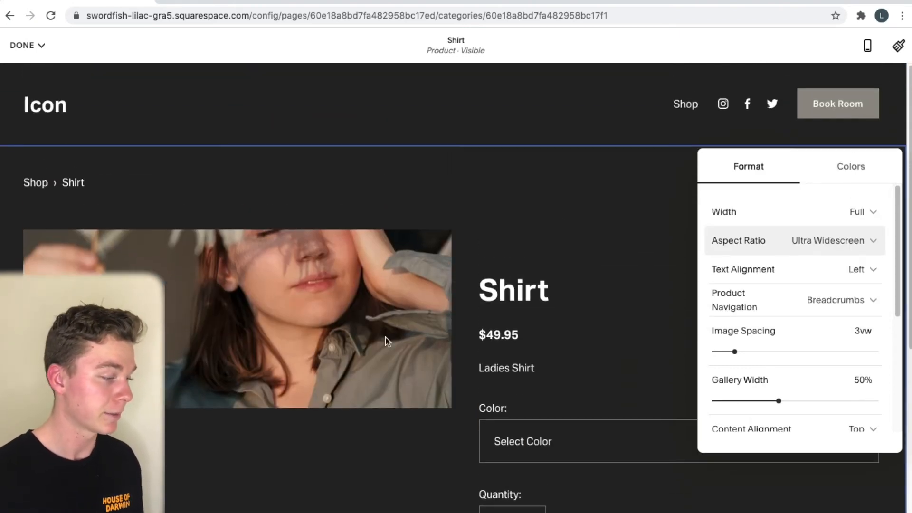
left_click(802, 245)
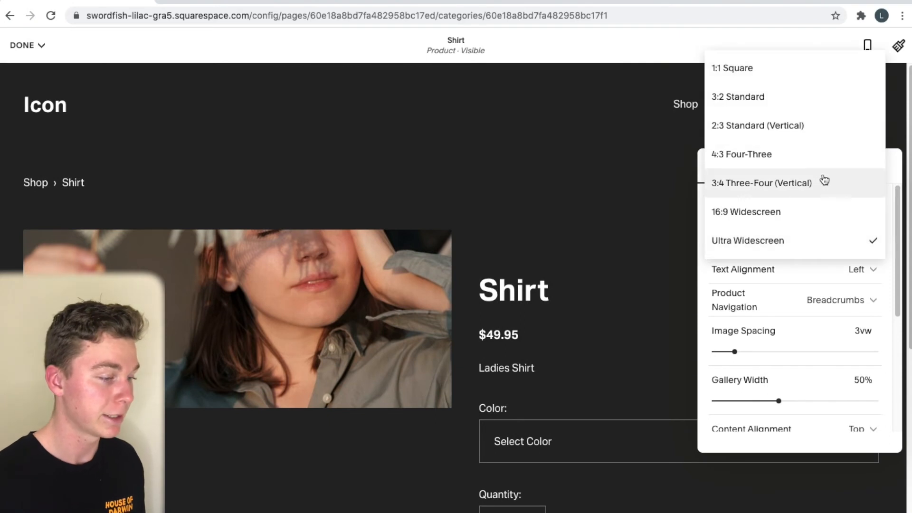
left_click(800, 66)
scroll(517, 262, "down", 4)
scroll(518, 269, "up", 1)
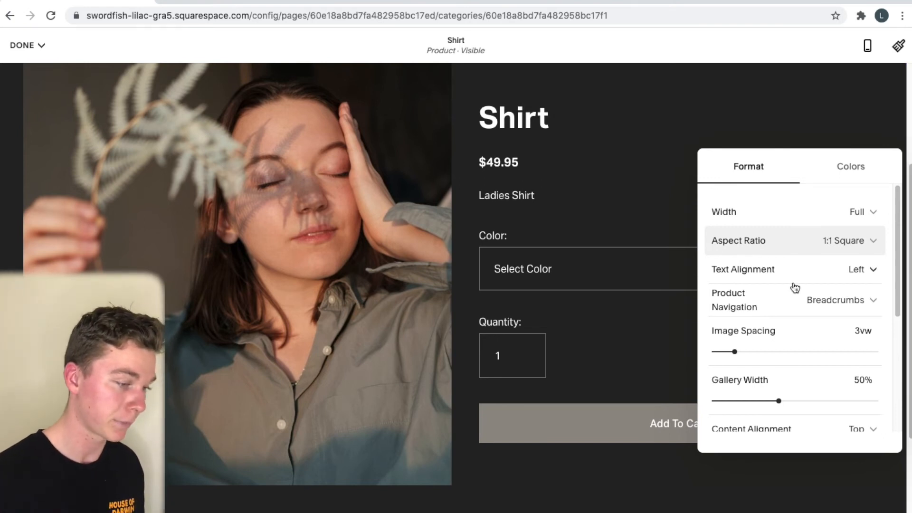
Keep text alignment Left and set Product Navigation to None, removing the breadcrumbs
left_click(817, 273)
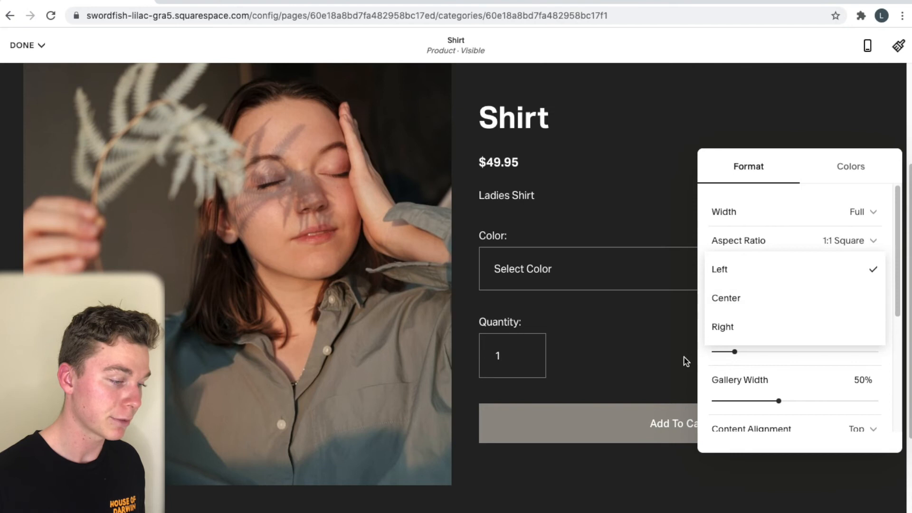
left_click(642, 357)
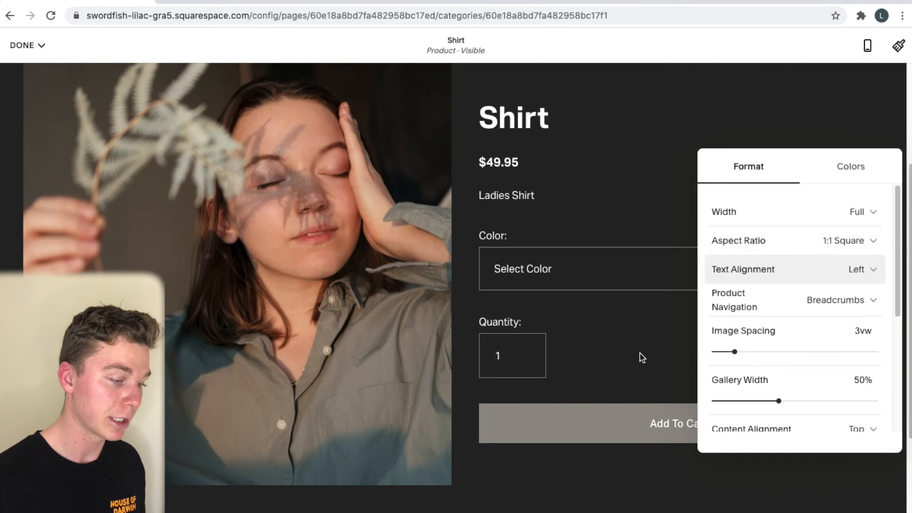
left_click(750, 294)
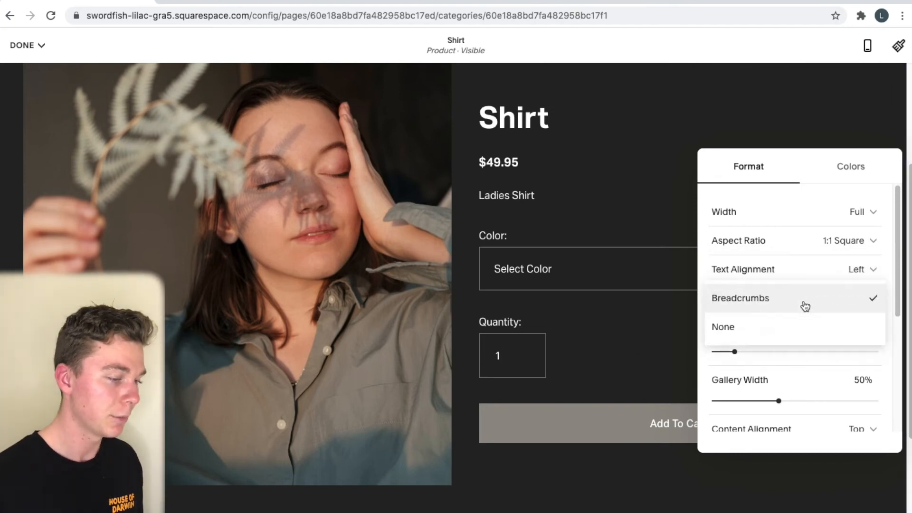
left_click(599, 260)
scroll(656, 166, "up", 4)
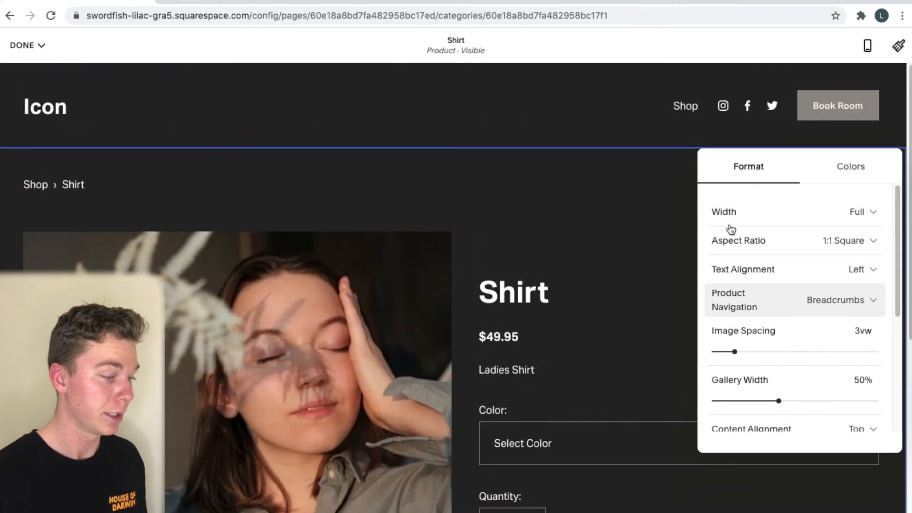
left_click(850, 297)
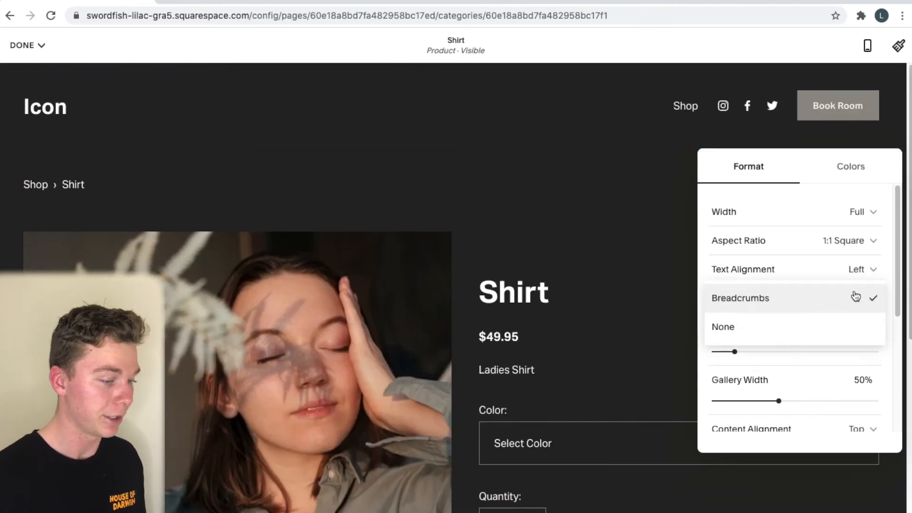
left_click(825, 335)
scroll(689, 314, "down", 3)
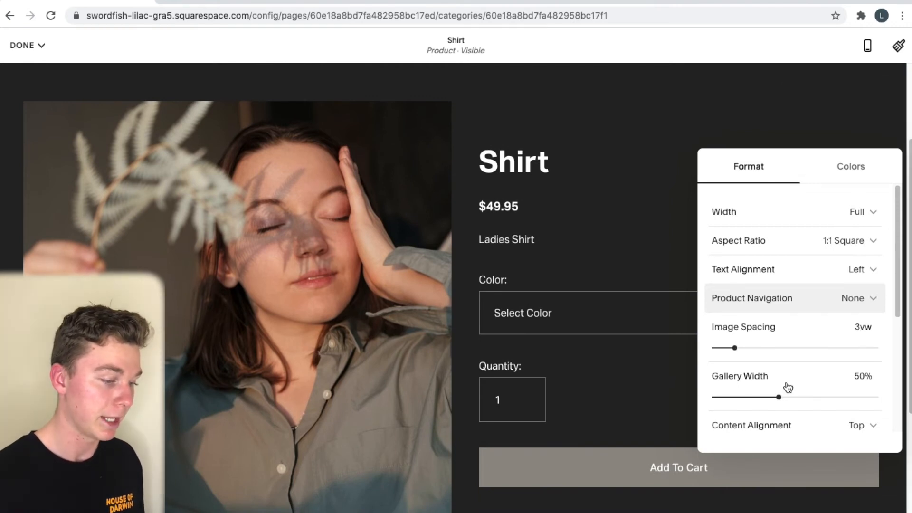
scroll(792, 406, "down", 4)
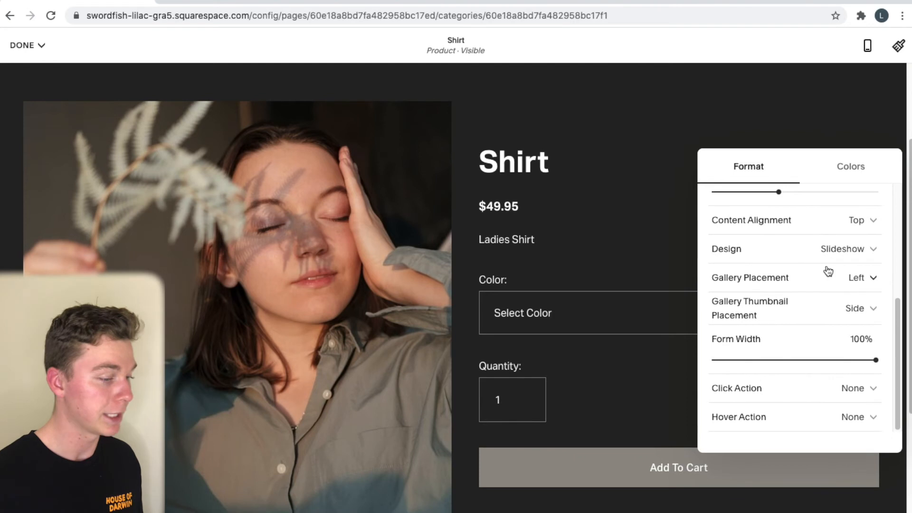
scroll(828, 271, "up", 1)
scroll(826, 287, "down", 1)
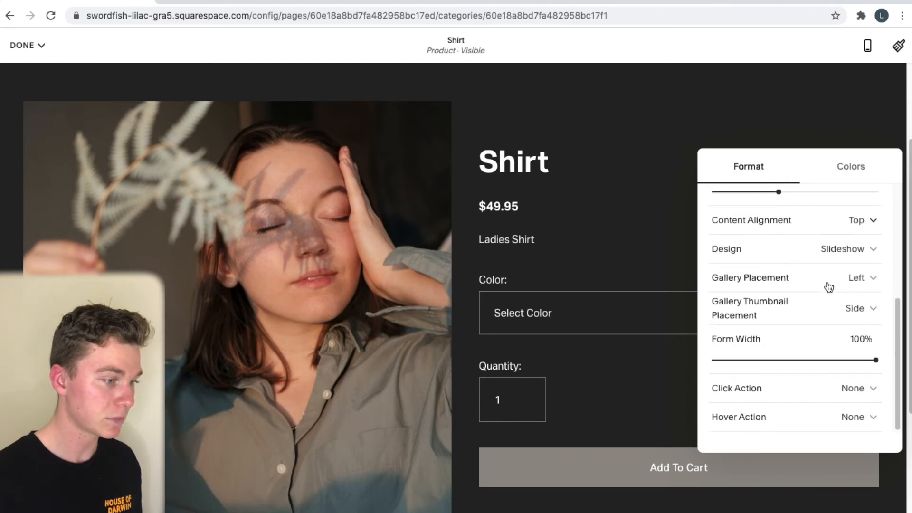
scroll(826, 287, "up", 4)
left_click(848, 176)
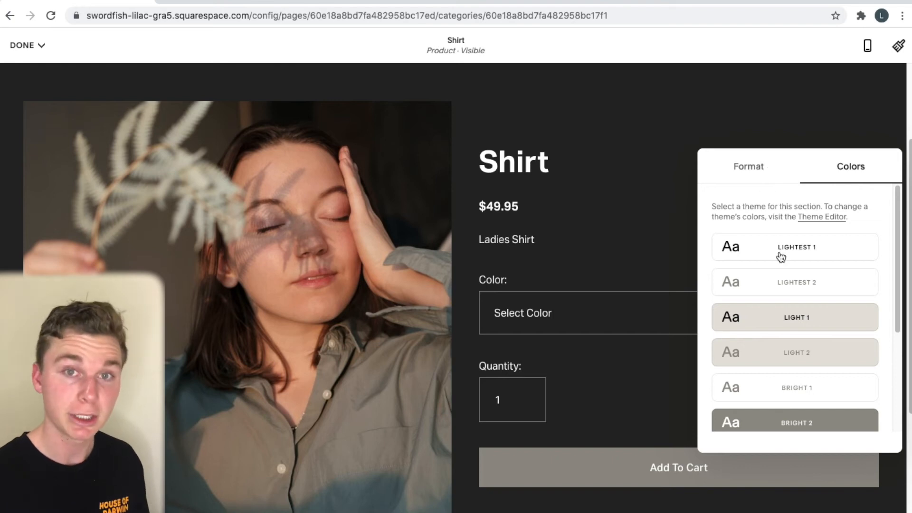
Apply the Light 1 colour theme to the Shirt product section
scroll(780, 259, "down", 6)
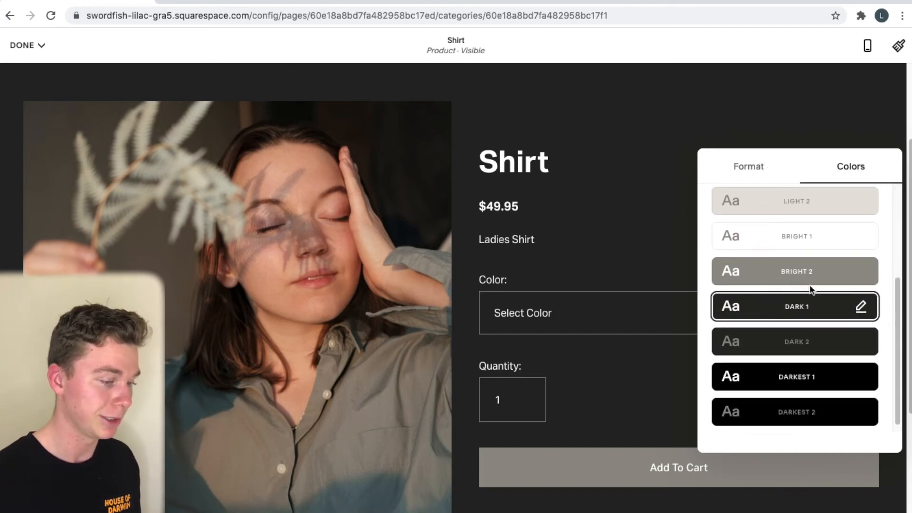
scroll(794, 300, "up", 4)
left_click(800, 283)
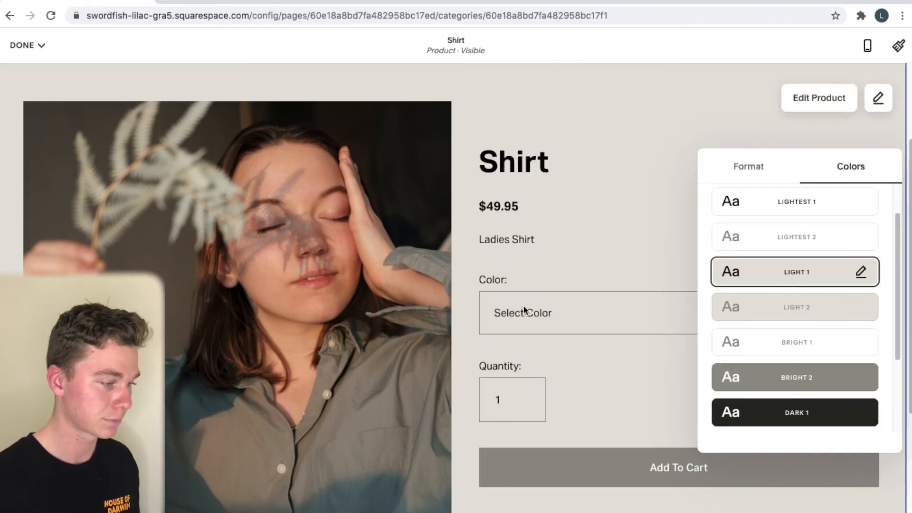
Compare the Light 2 theme, revert to Light 1, and close the colour settings
scroll(524, 308, "down", 1)
scroll(528, 276, "up", 1)
scroll(528, 274, "up", 3)
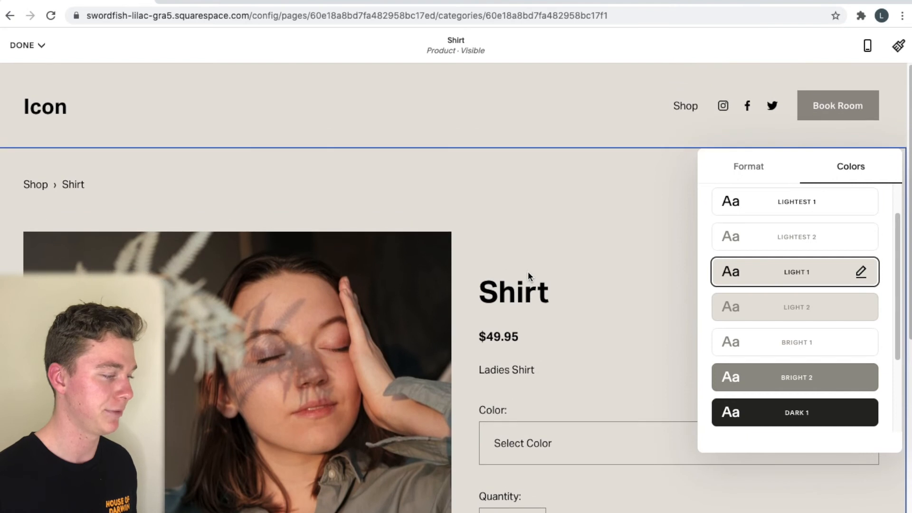
scroll(808, 285, "down", 3)
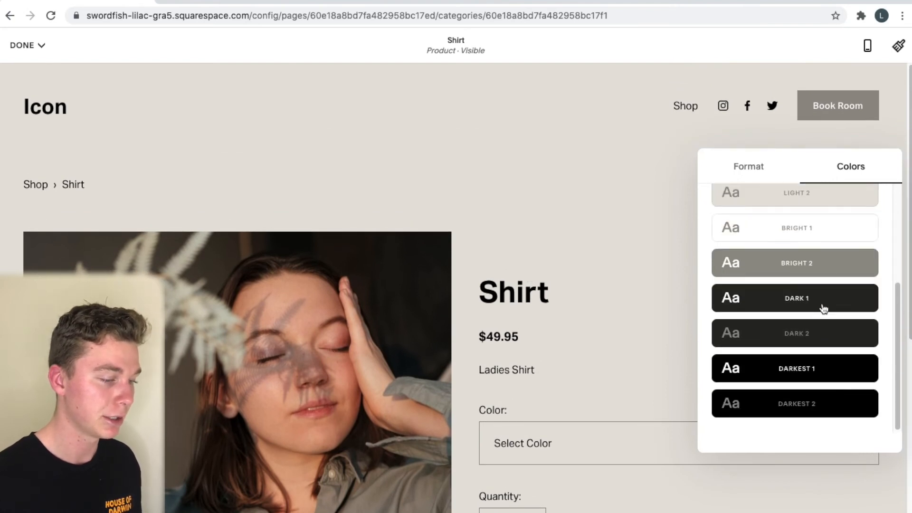
scroll(822, 310, "up", 5)
left_click(821, 334)
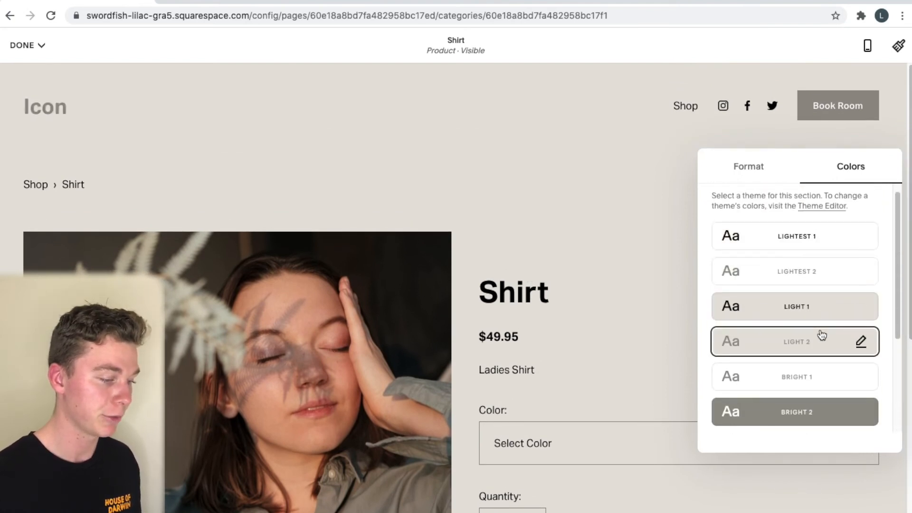
scroll(685, 338, "down", 1)
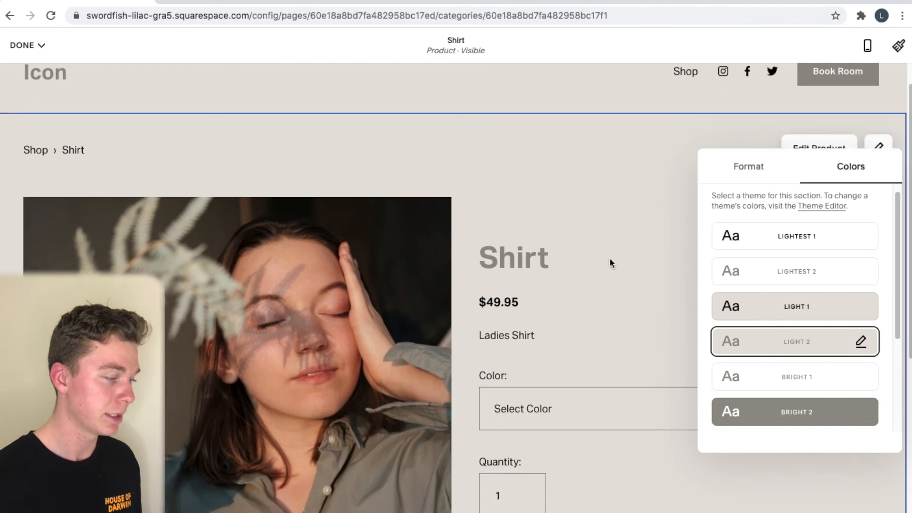
left_click(825, 308)
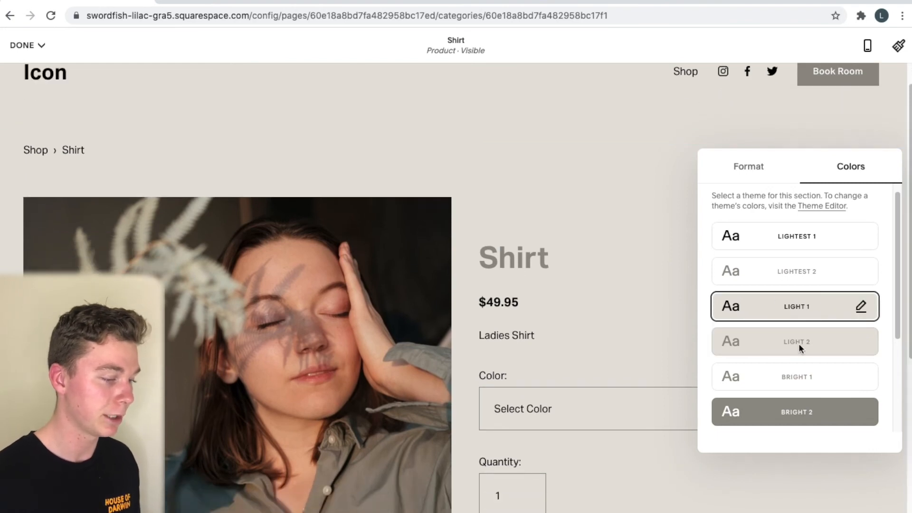
left_click(675, 247)
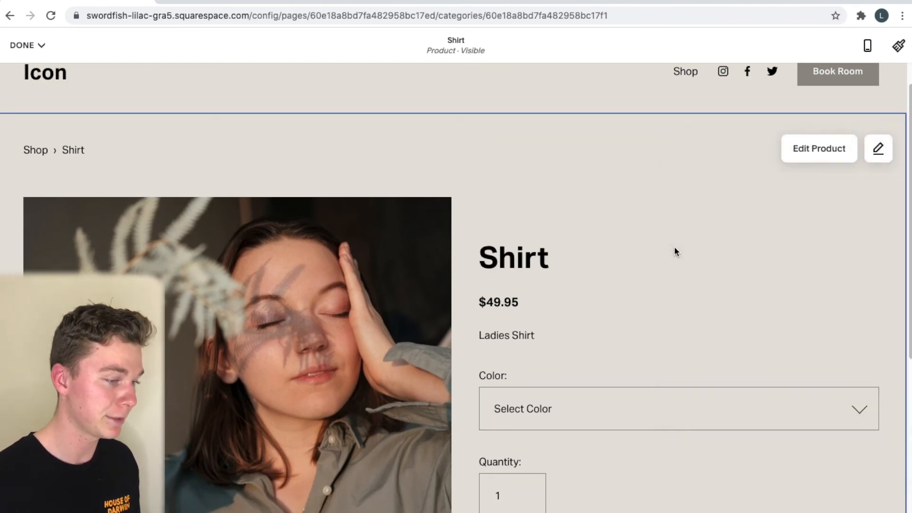
scroll(674, 246, "down", 7)
scroll(673, 241, "up", 6)
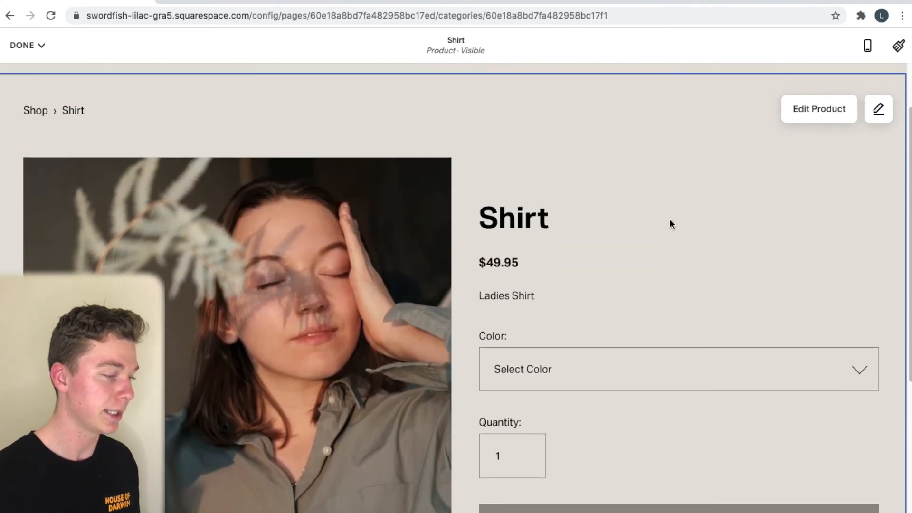
scroll(670, 220, "up", 1)
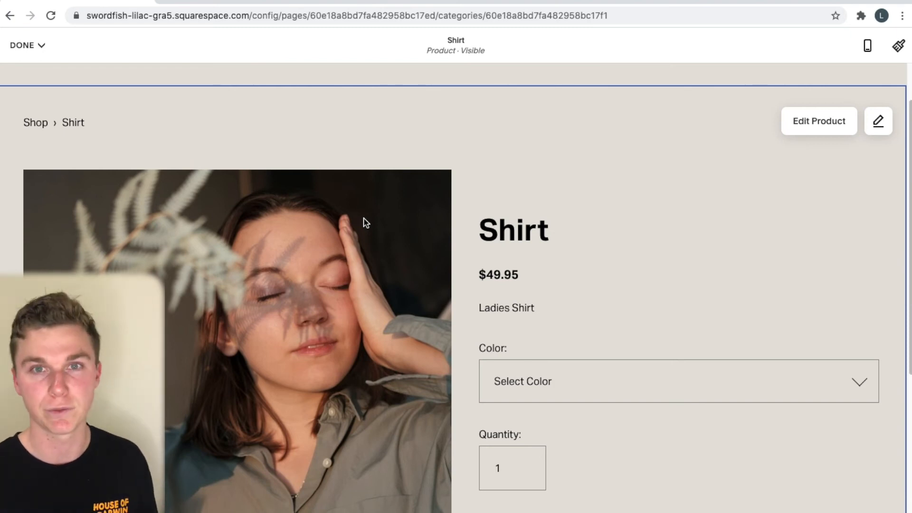
Save the page design changes
left_click(31, 48)
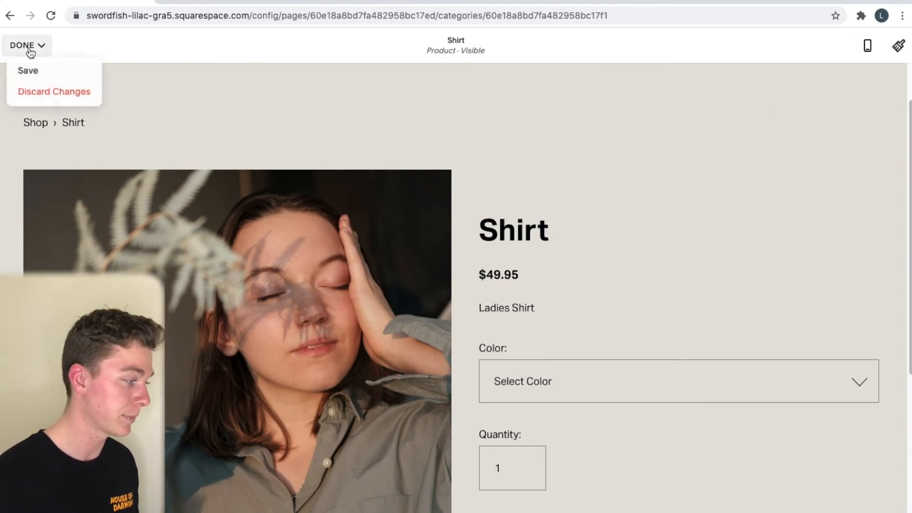
left_click(29, 71)
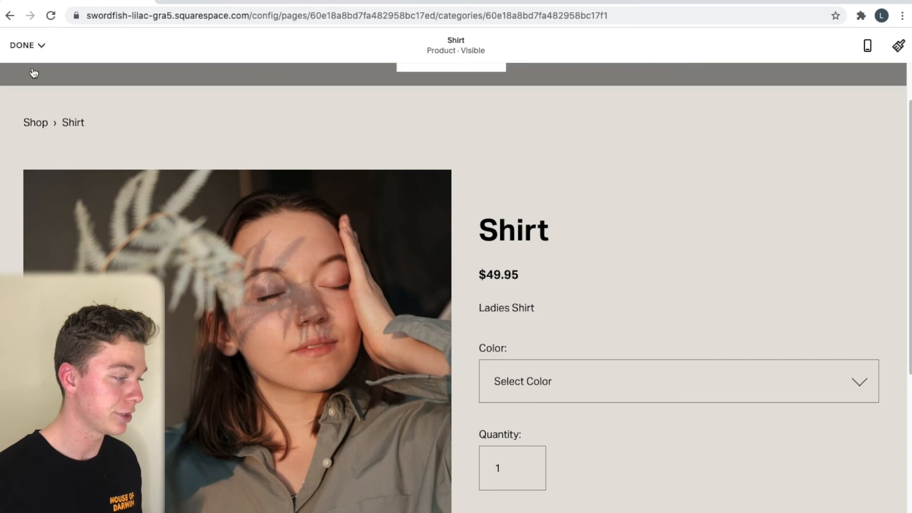
mouse_move(36, 45)
Open the live Shirt page and dismiss the colour-required errors from adding without a colour
left_click(879, 55)
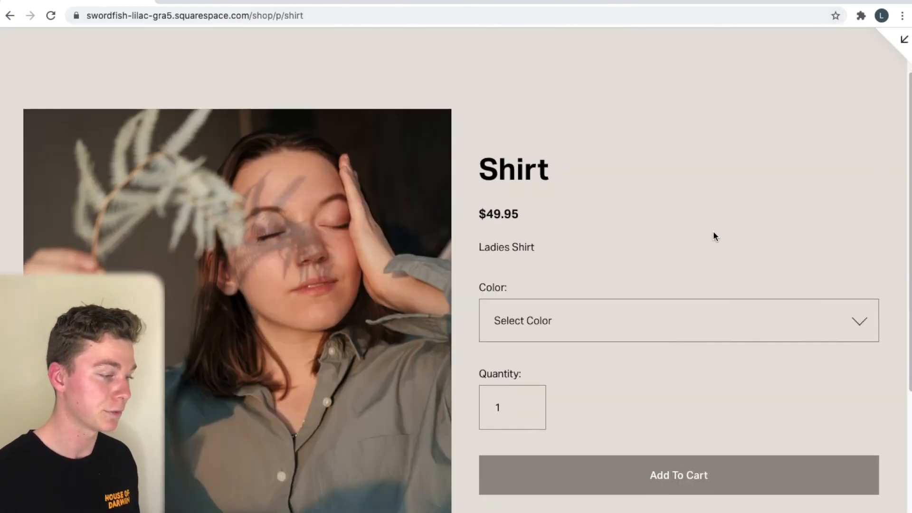
scroll(693, 309, "down", 2)
left_click(673, 390)
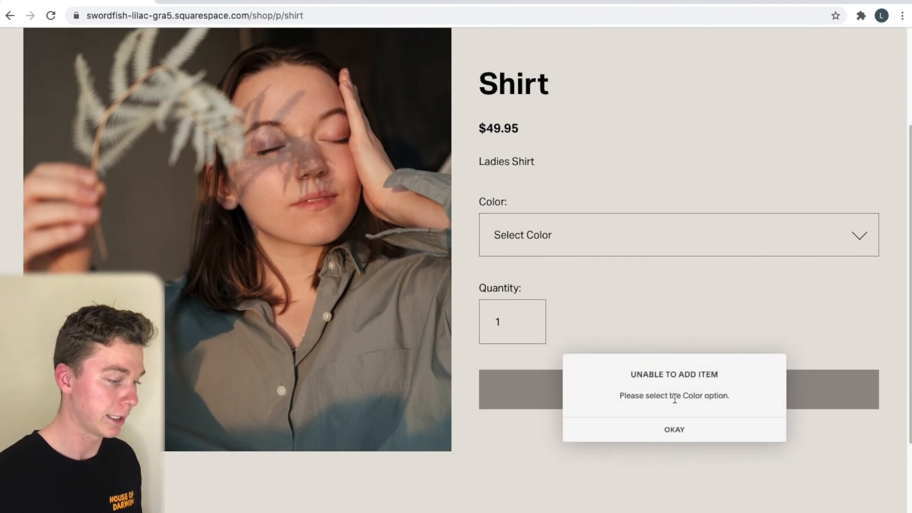
left_click(710, 438)
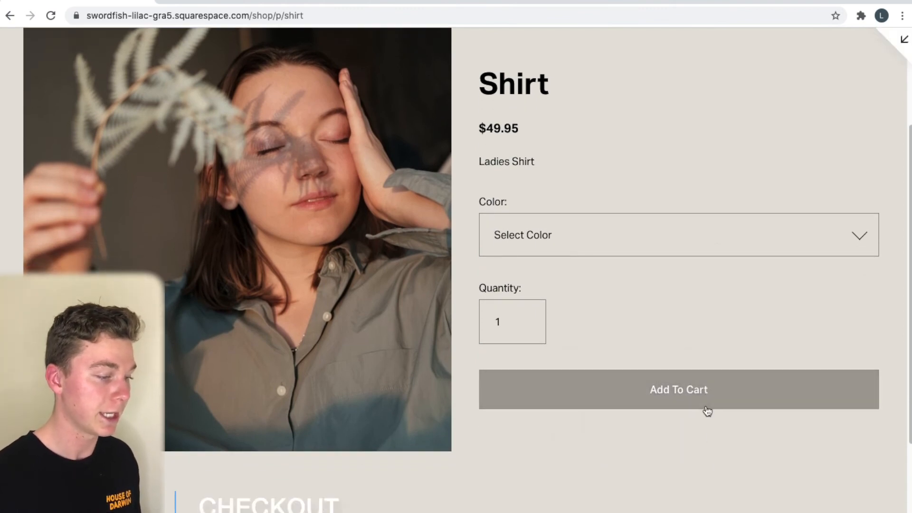
left_click(705, 407)
left_click(681, 347)
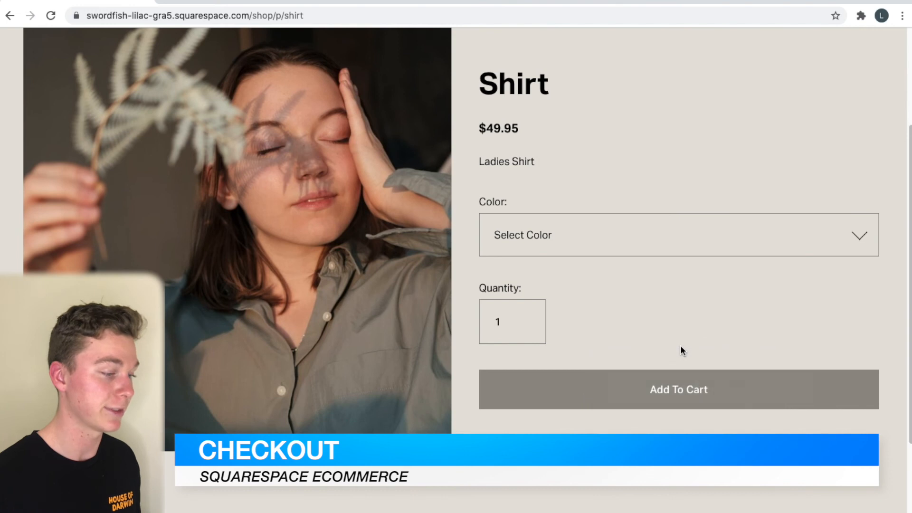
Choose Color Navy, set Quantity to 2, and add the shirts to the cart
left_click(775, 249)
left_click(774, 249)
left_click(525, 327)
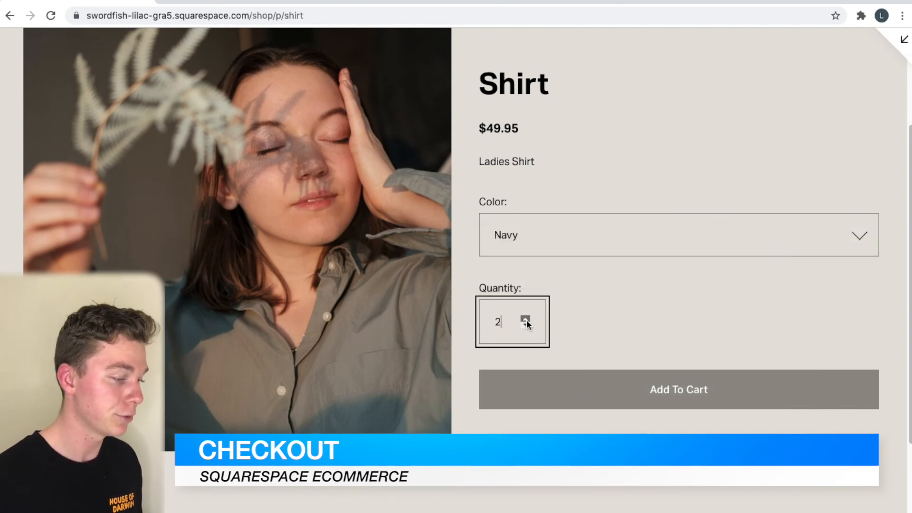
left_click(526, 321)
left_click(671, 394)
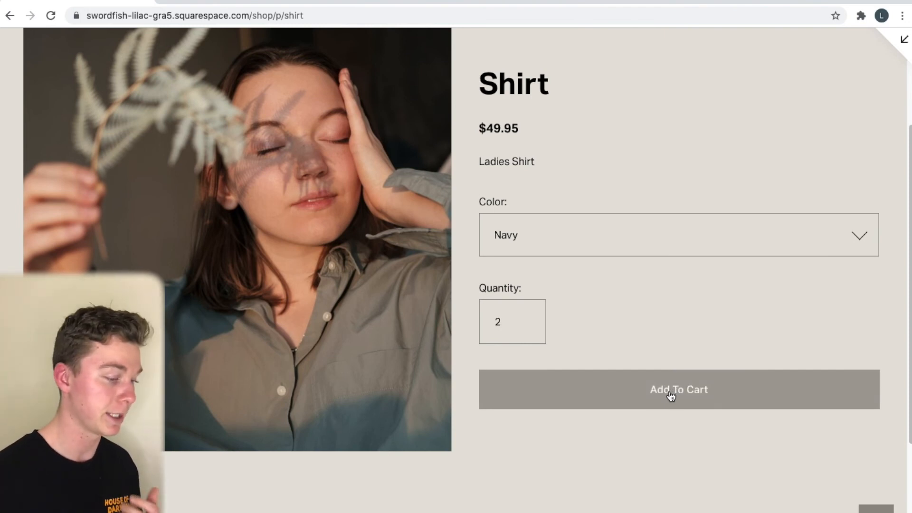
scroll(671, 351, "down", 2)
scroll(680, 334, "up", 5)
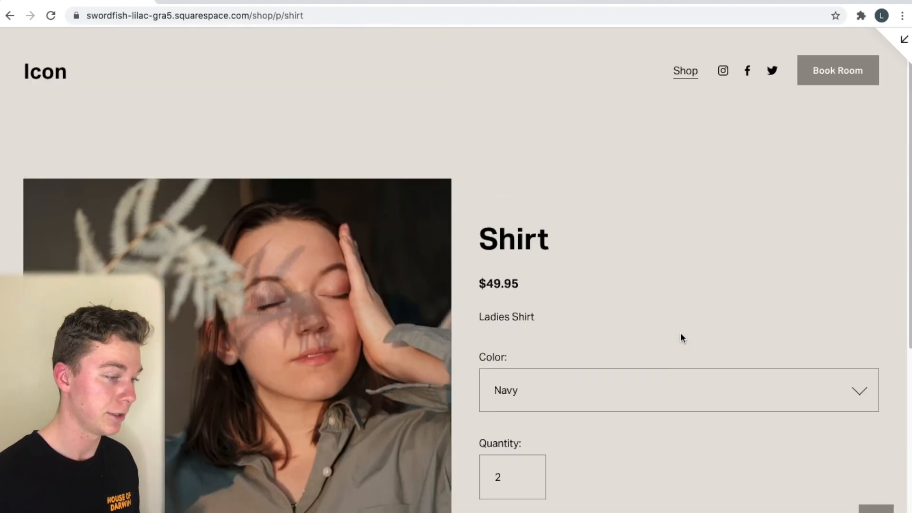
scroll(680, 333, "down", 1)
scroll(680, 335, "down", 6)
left_click(698, 243)
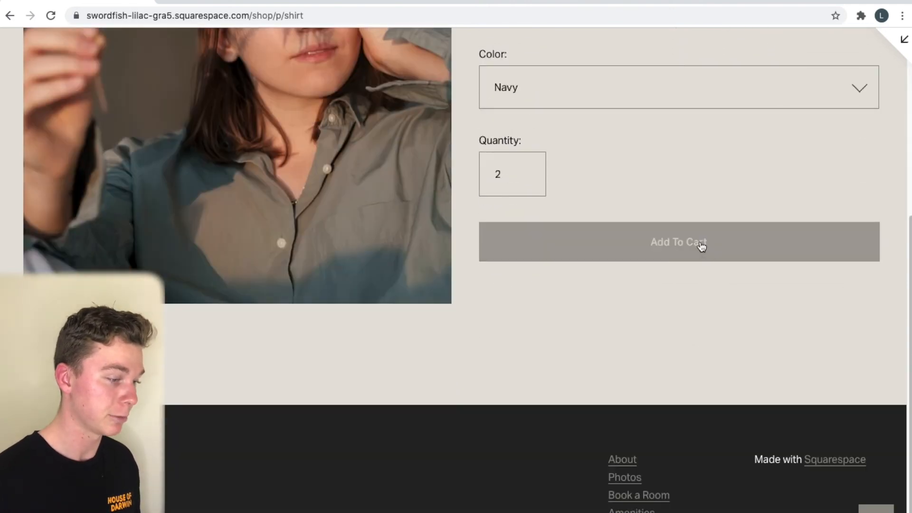
Go to the shopping cart holding the two Navy shirts
scroll(681, 259, "up", 1)
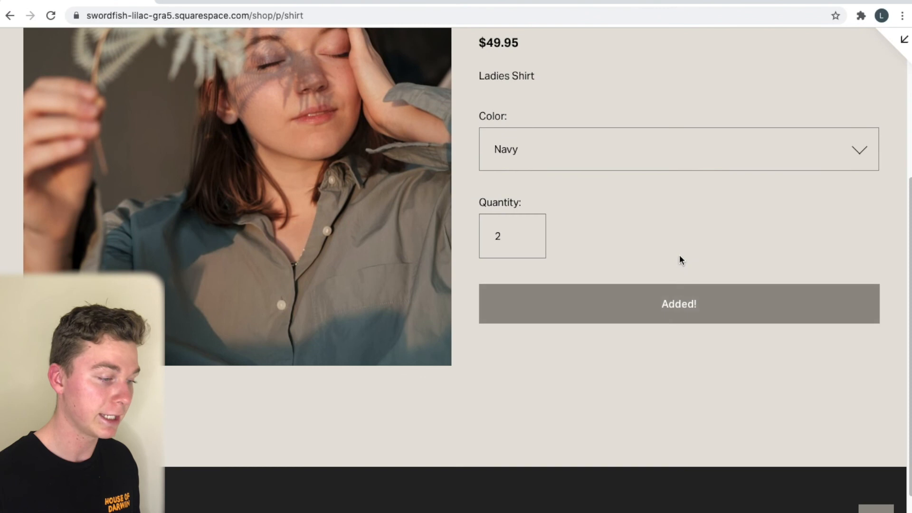
scroll(694, 313, "up", 1)
scroll(695, 313, "down", 3)
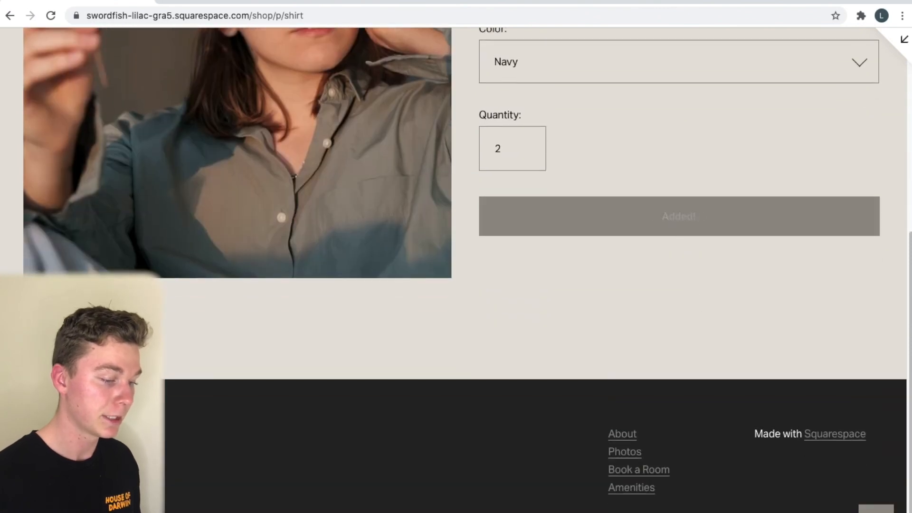
left_click(876, 508)
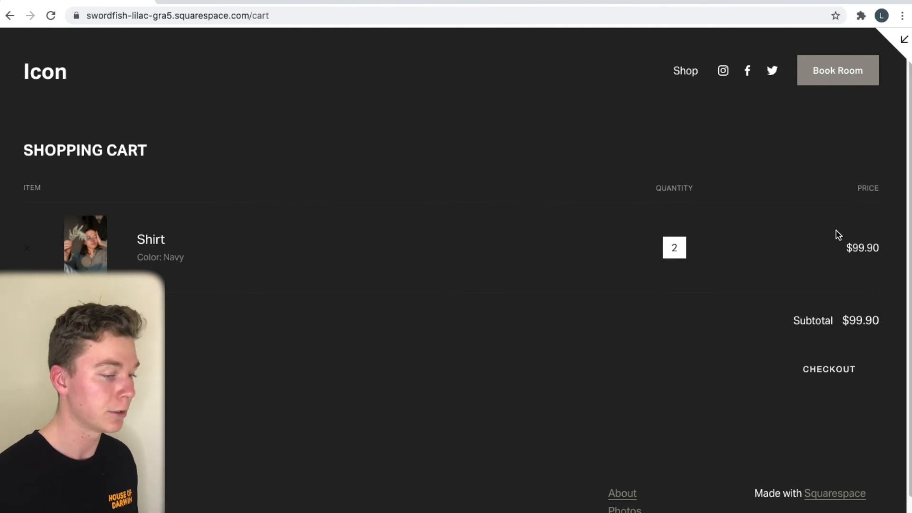
Review the item price and the $99.90 subtotal on the Shopping Cart page
left_click_drag(843, 251, 885, 278)
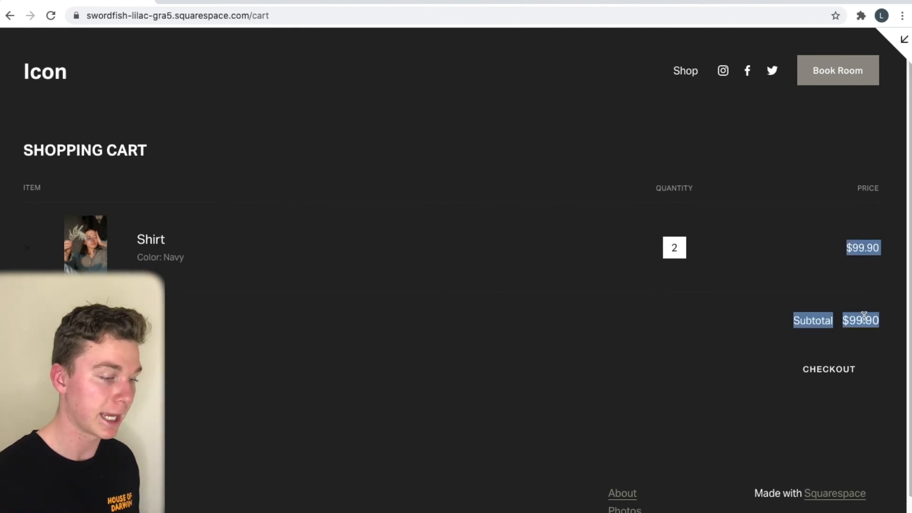
triple_click(865, 317)
scroll(754, 366, "down", 3)
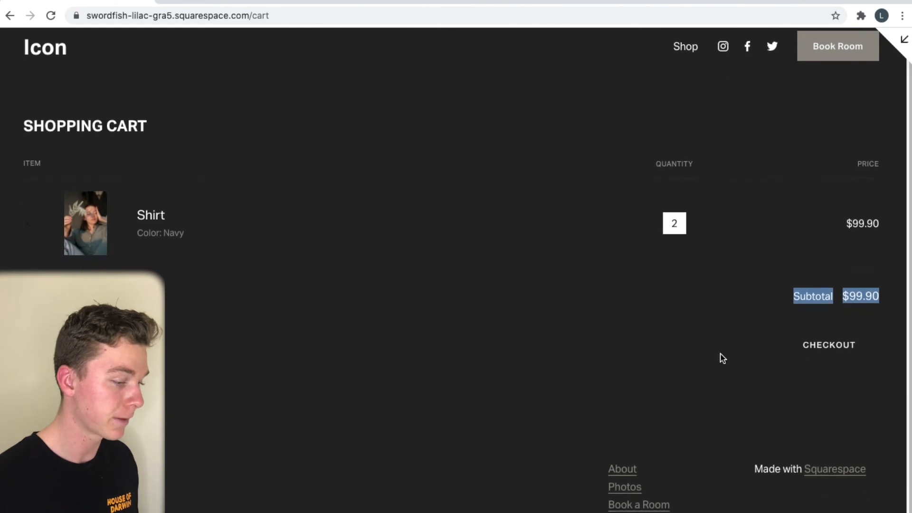
scroll(622, 266, "up", 3)
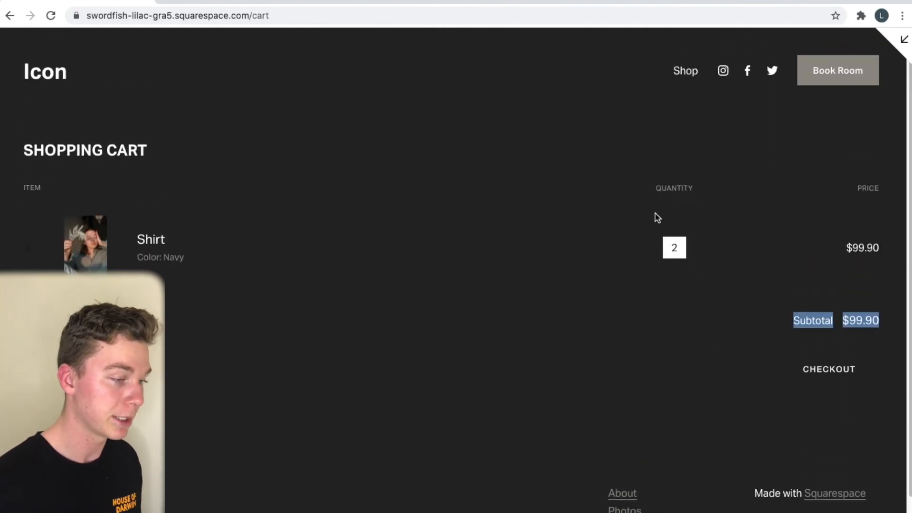
left_click(779, 283)
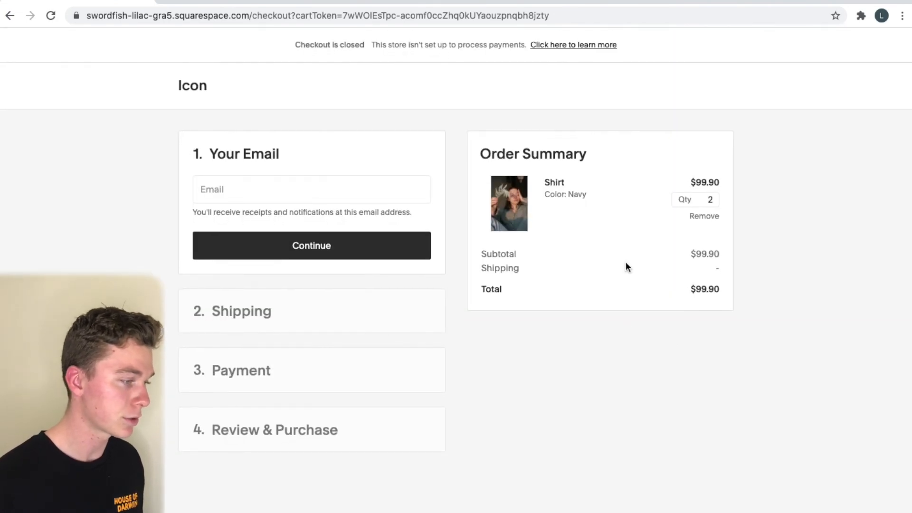
Fill the checkout e-mail from the saved autofill suggestion and continue to shipping
left_click(310, 192)
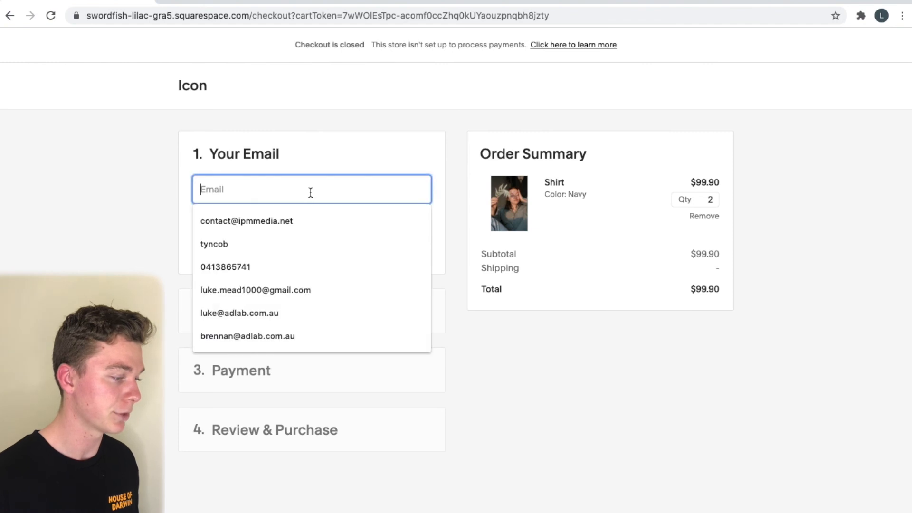
left_click(497, 326)
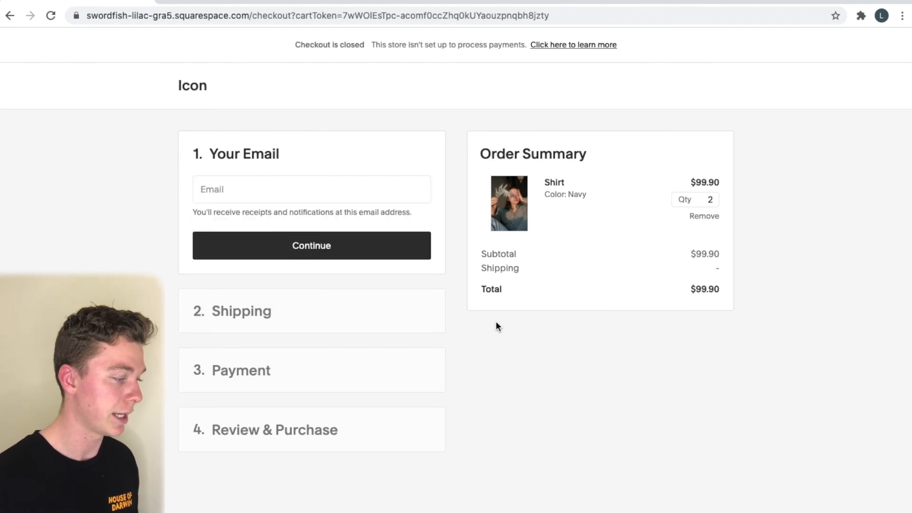
left_click(355, 192)
left_click(354, 222)
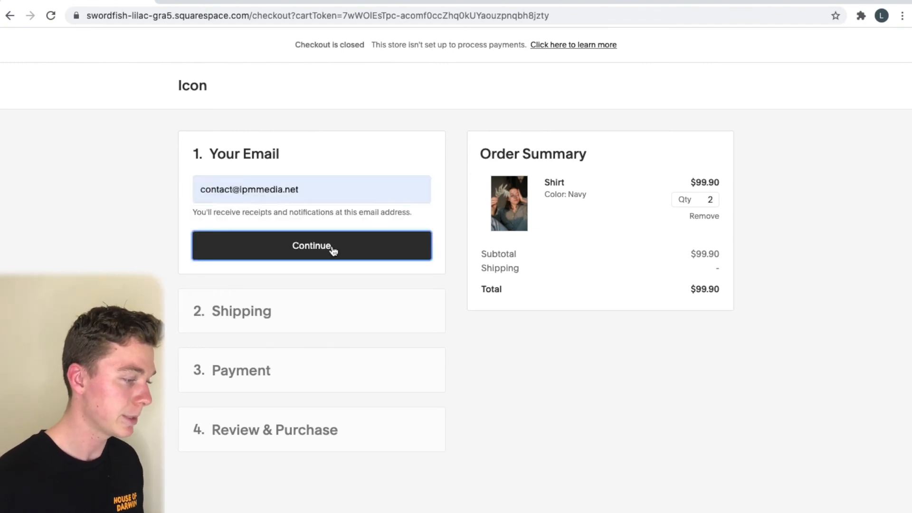
left_click(332, 247)
scroll(331, 266, "down", 1)
scroll(328, 271, "down", 2)
Start the shipping details, keeping United States as the country
left_click(258, 161)
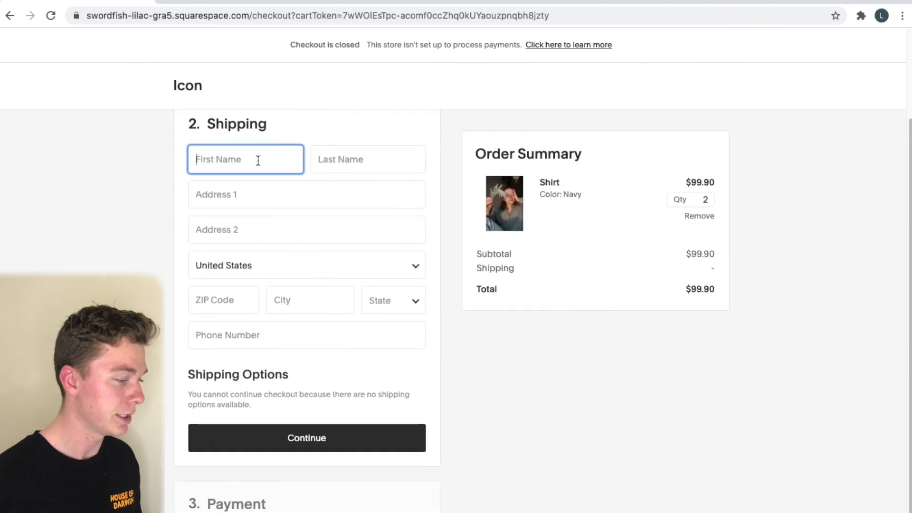
left_click(344, 162)
left_click(286, 264)
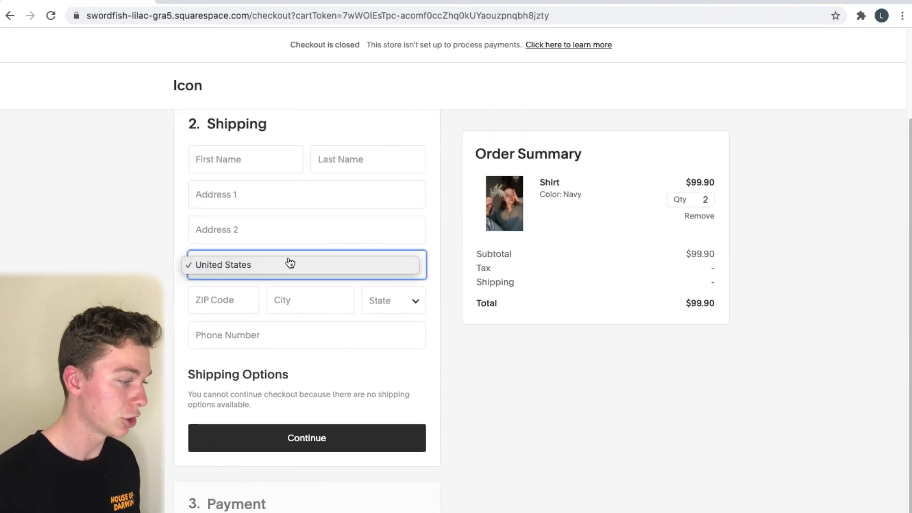
left_click(621, 456)
scroll(619, 447, "down", 1)
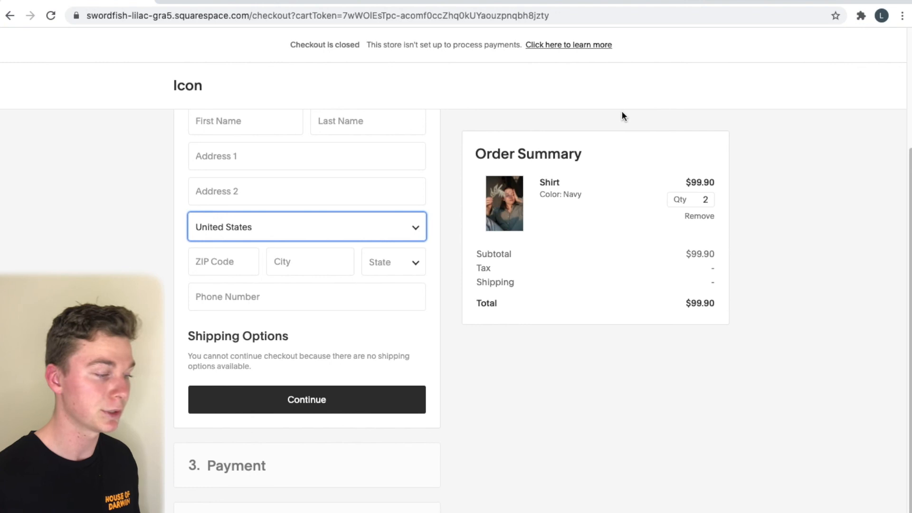
scroll(586, 357, "down", 1)
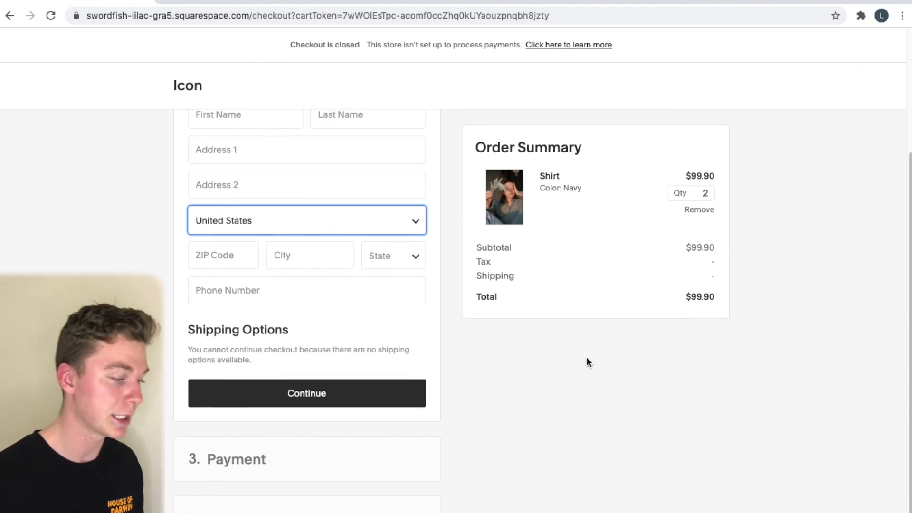
scroll(309, 210, "up", 2)
Enter the buyer's first and last name, ZIP code and city, and choose the state
left_click(270, 219)
left_click(347, 216)
left_click(244, 359)
type("5060")
left_click(294, 355)
type("Atlantan")
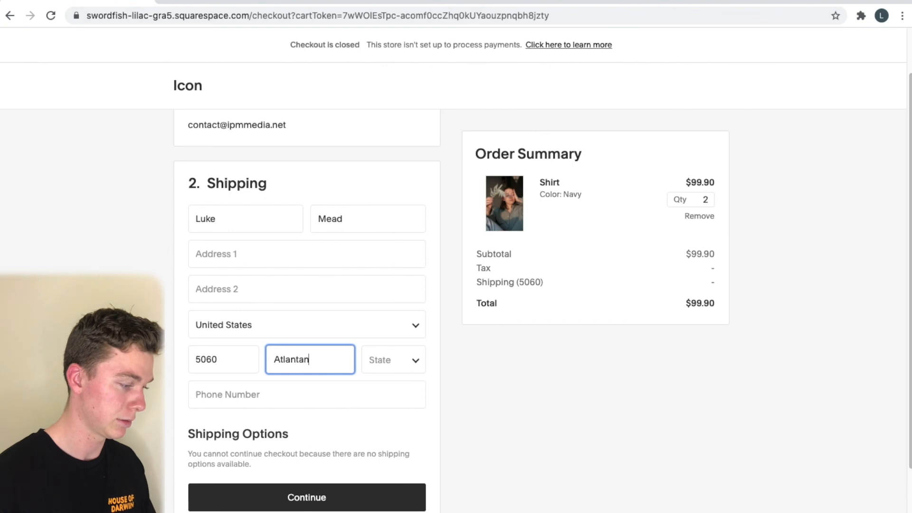
left_click(395, 360)
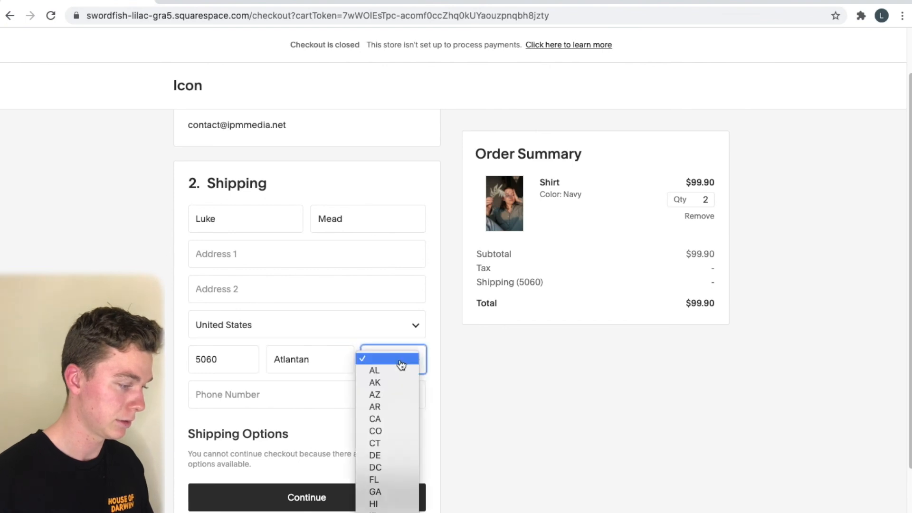
left_click(401, 429)
Enter the street address and pick the matching full-address suggestion
left_click(349, 499)
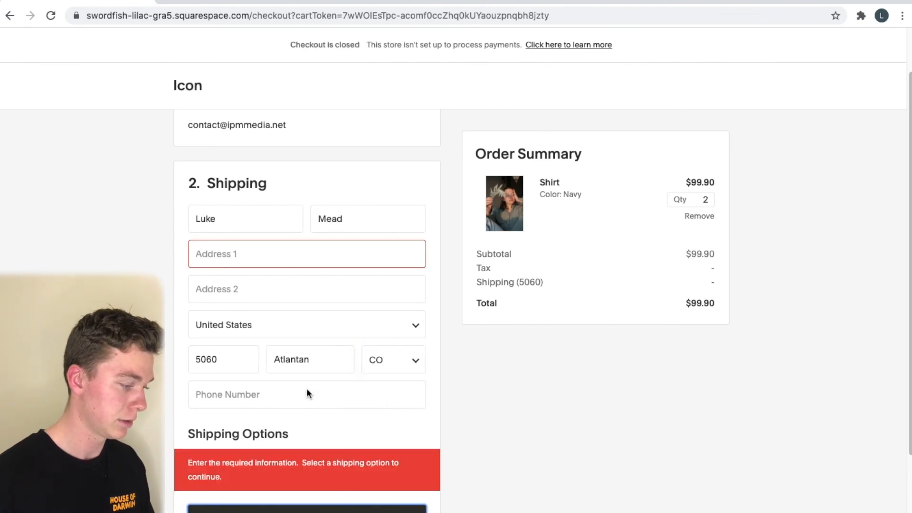
left_click(269, 258)
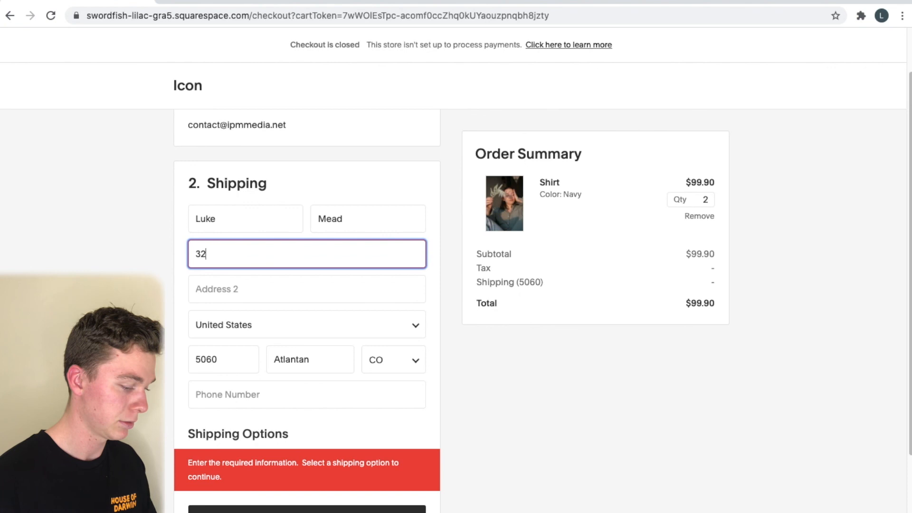
left_click(331, 509)
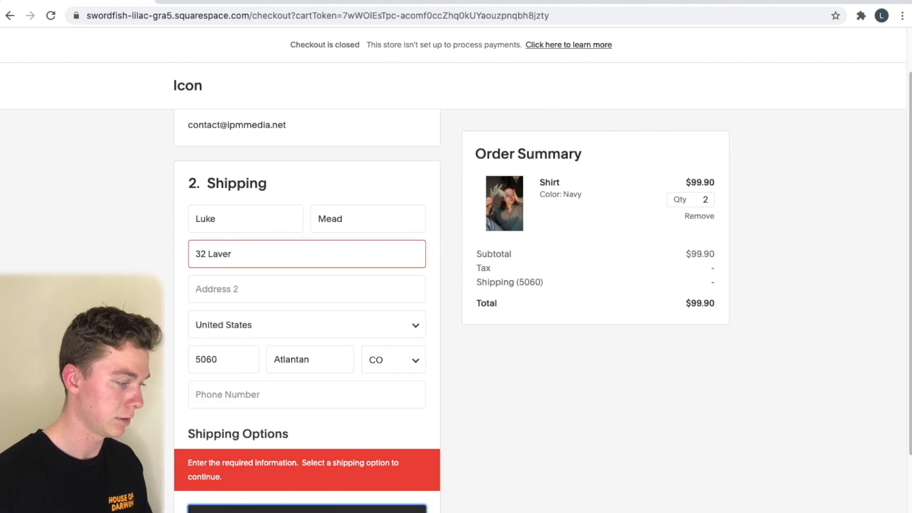
left_click(265, 250)
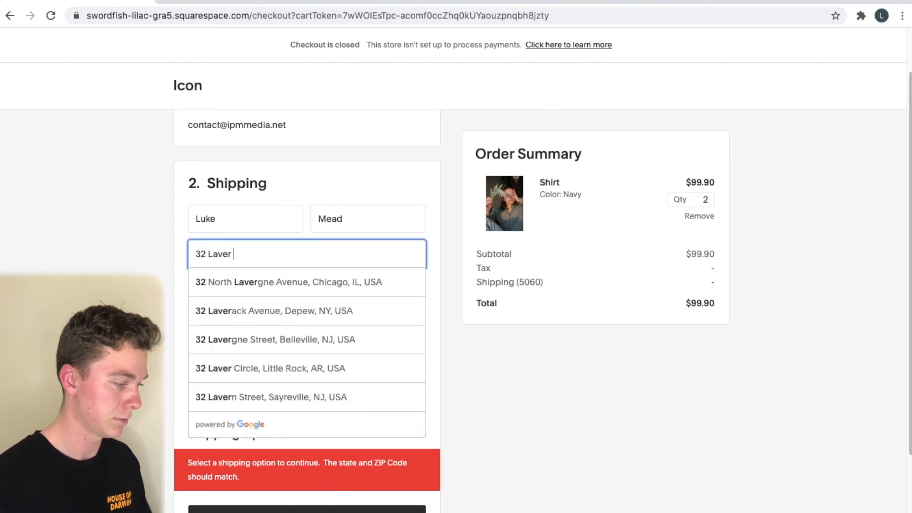
left_click(307, 284)
key("Tab")
left_click(287, 305)
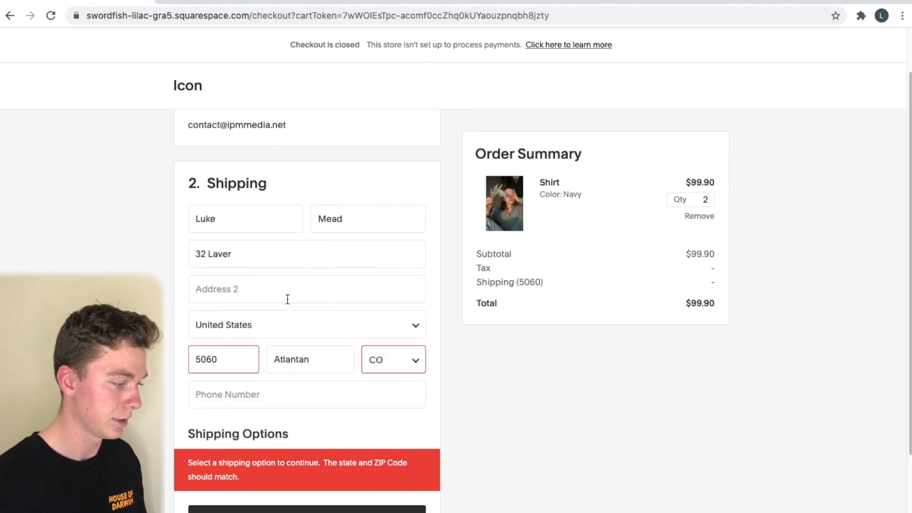
Try continuing to payment, review the shipping section, then go back to the shopping cart
left_click(348, 507)
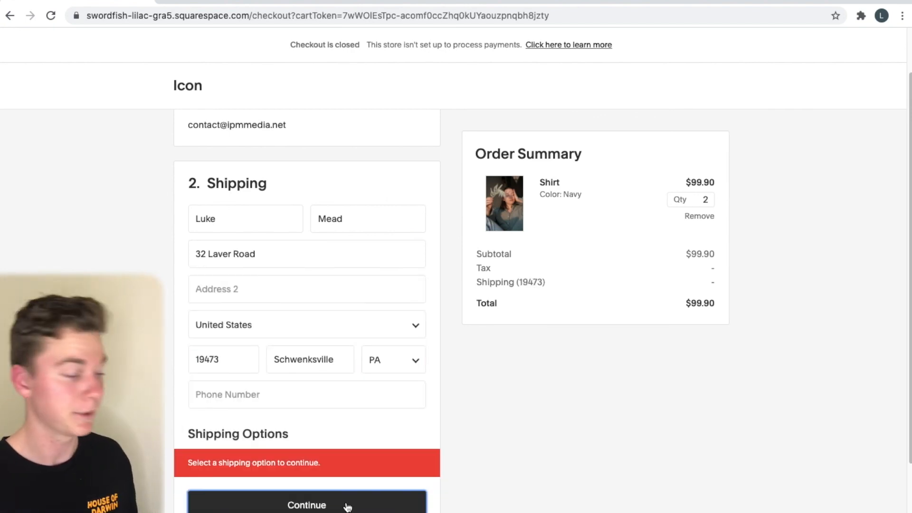
scroll(380, 332, "down", 3)
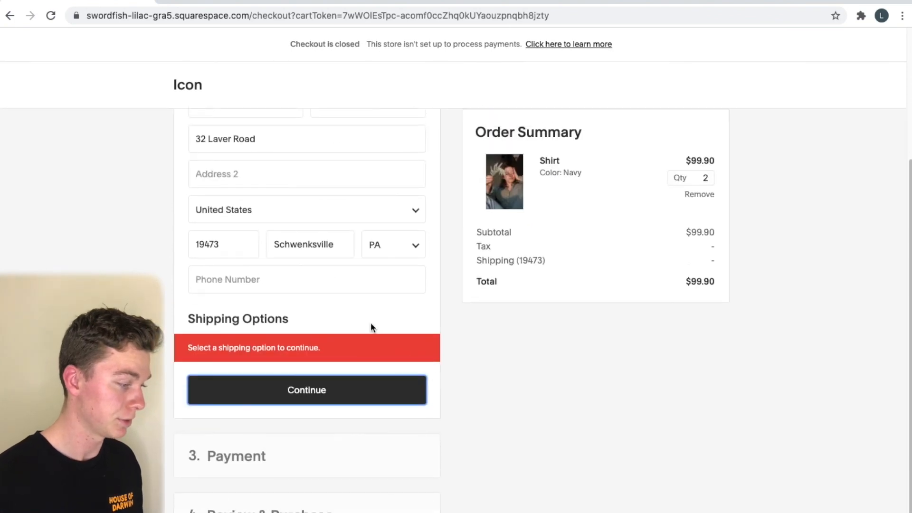
scroll(346, 332, "up", 3)
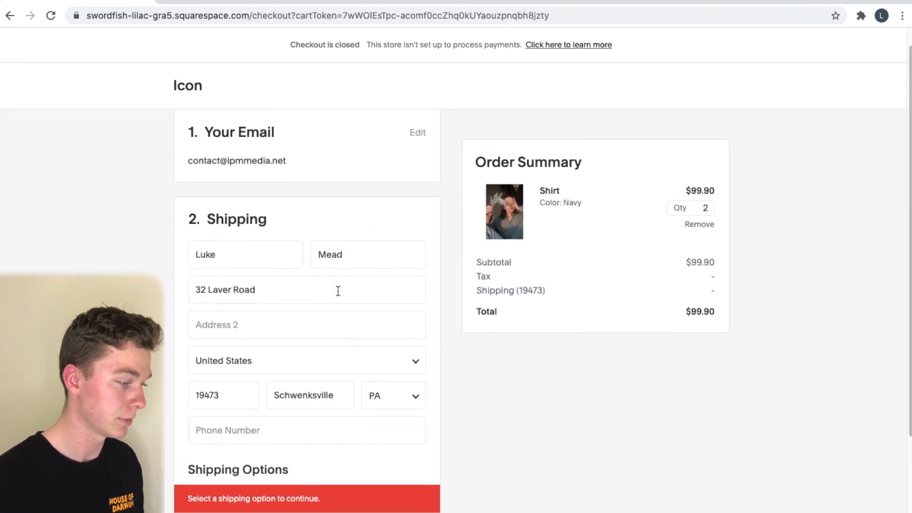
scroll(346, 316, "down", 2)
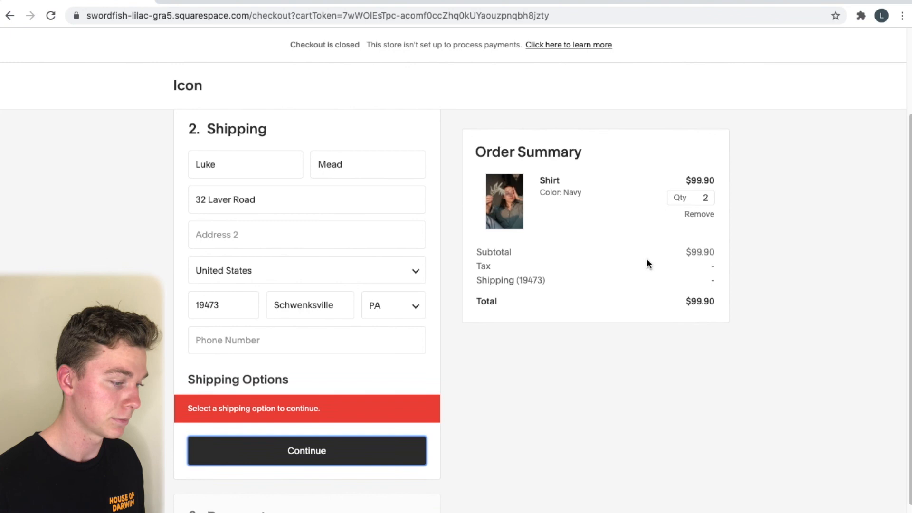
scroll(496, 354, "down", 2)
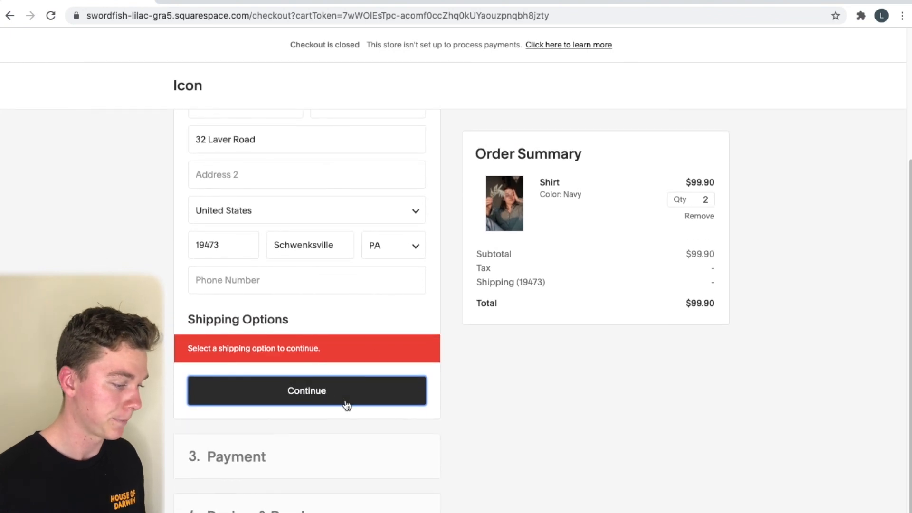
scroll(328, 399, "up", 3)
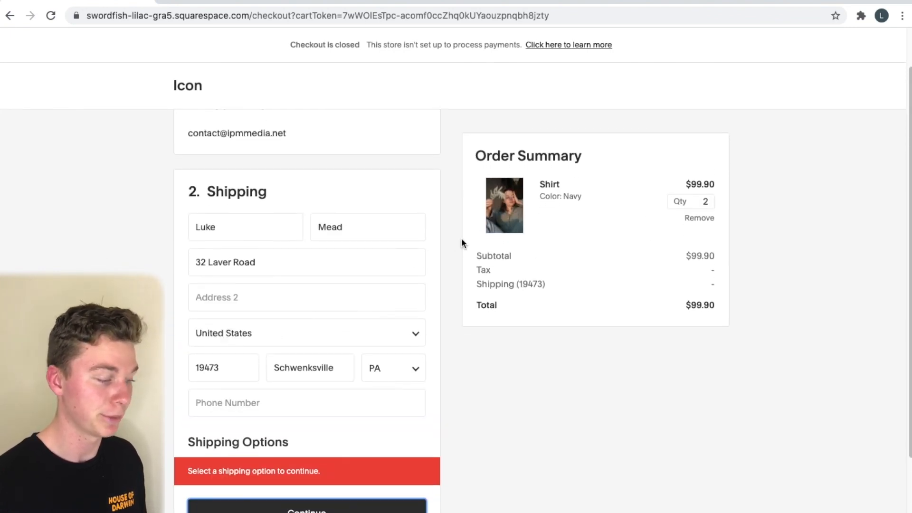
scroll(461, 237, "up", 1)
scroll(390, 182, "down", 4)
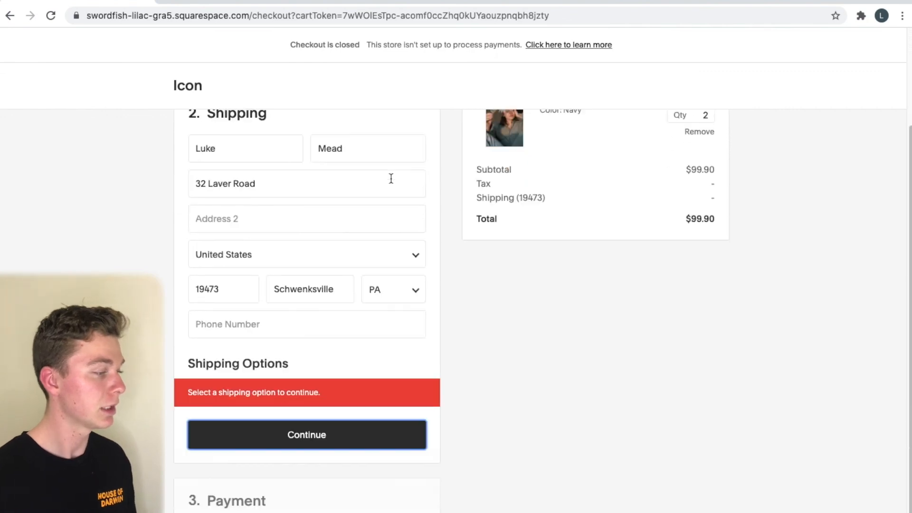
scroll(391, 178, "up", 4)
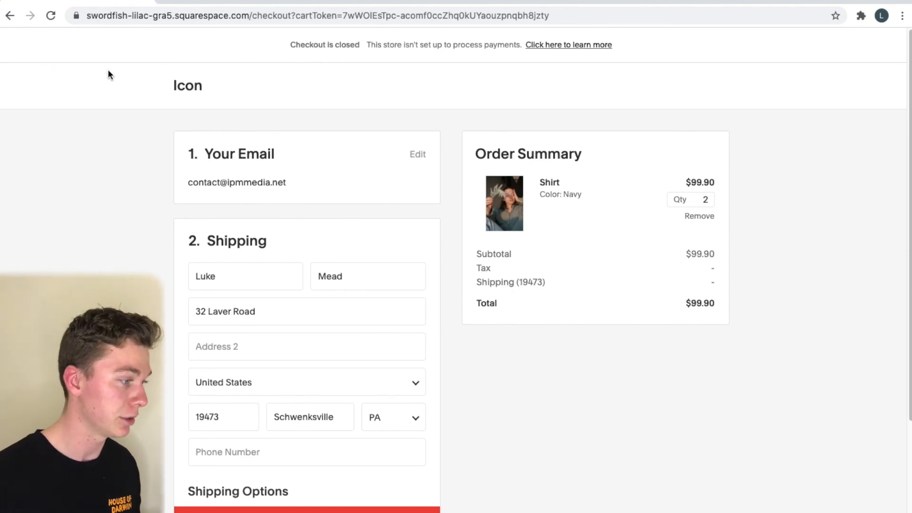
scroll(577, 141, "up", 2)
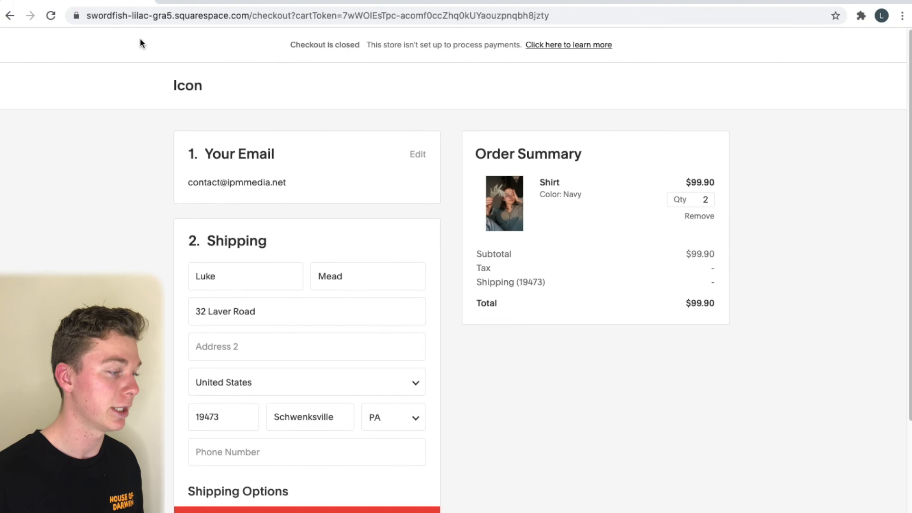
left_click(13, 13)
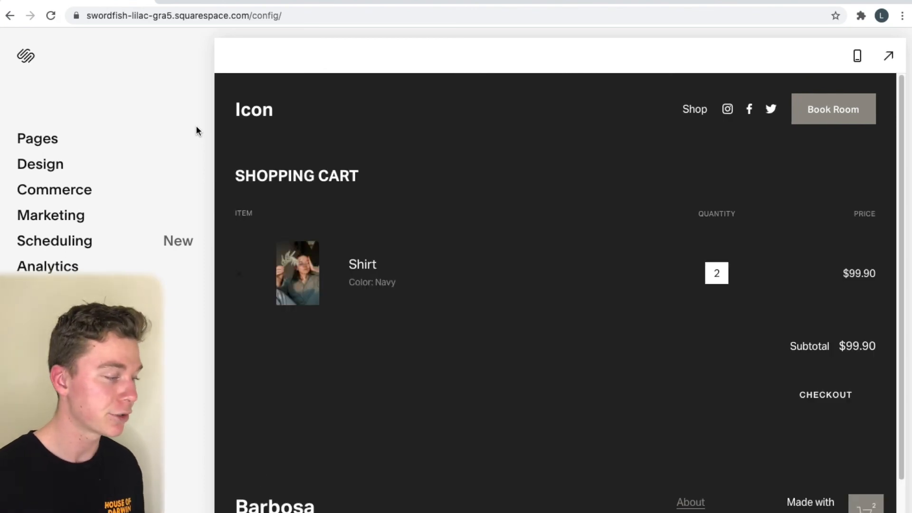
Load squarespace.com in a new browser tab
key("ctrl+t")
type("squarespace.com")
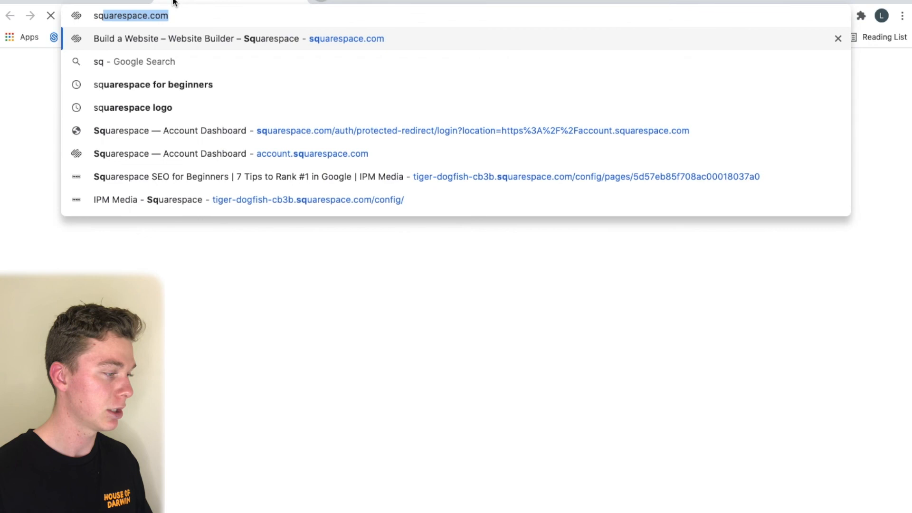
key("Return")
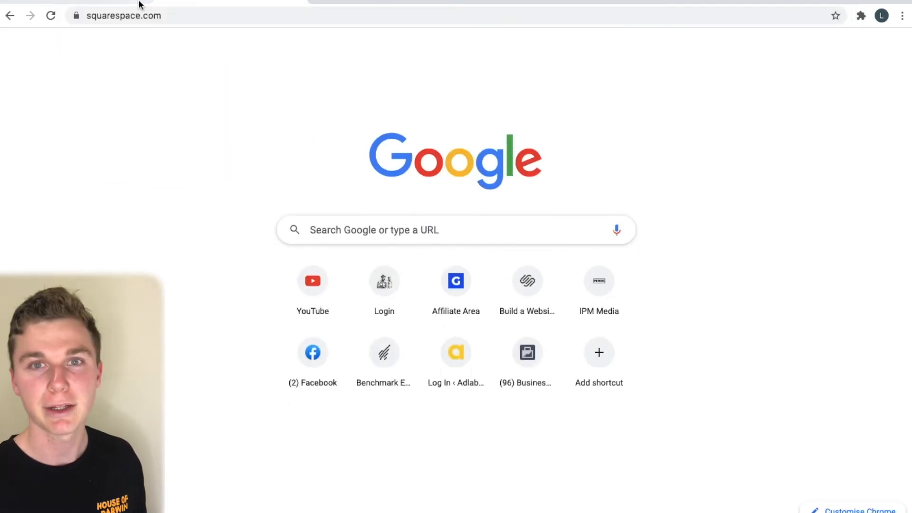